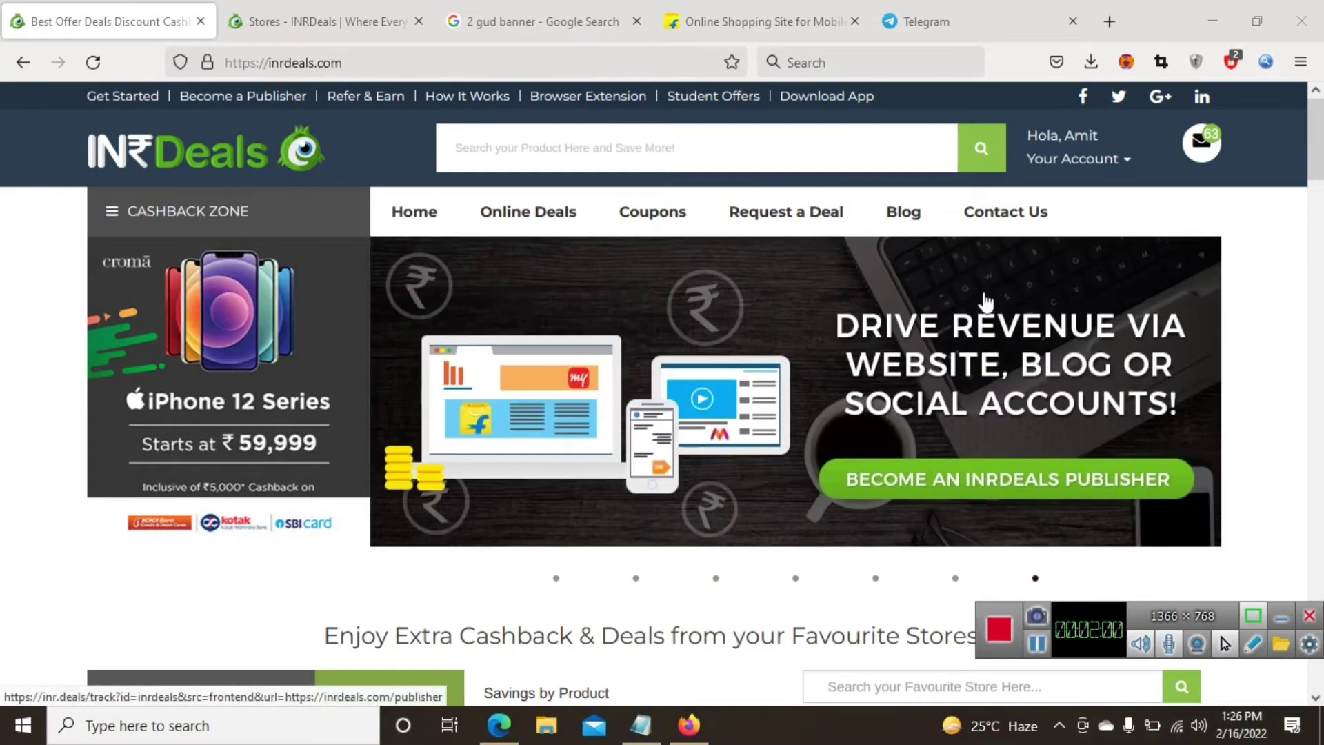
Open the publisher dashboard from the account options and look over its statistics, link generator and updates.
{"action": "mouse_move", "coordinate": [1103, 157]}
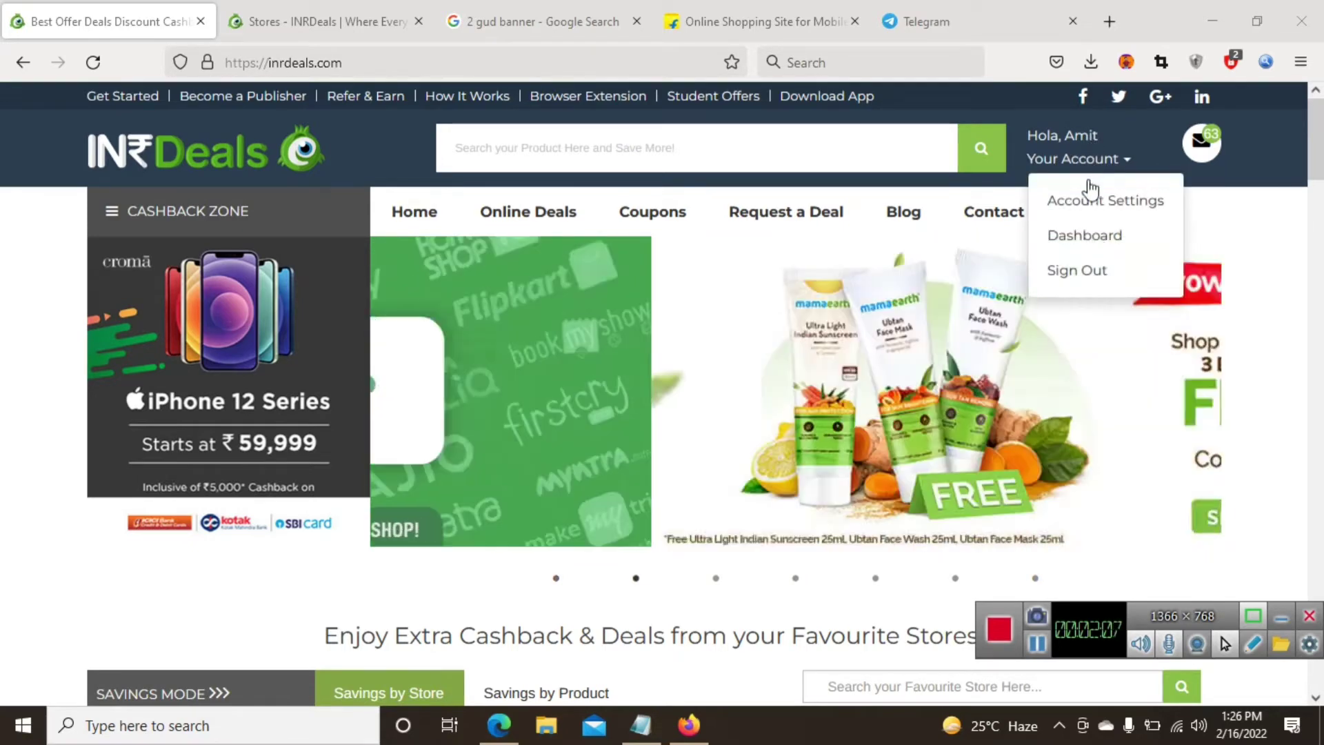
{"action": "left_click", "coordinate": [1095, 240]}
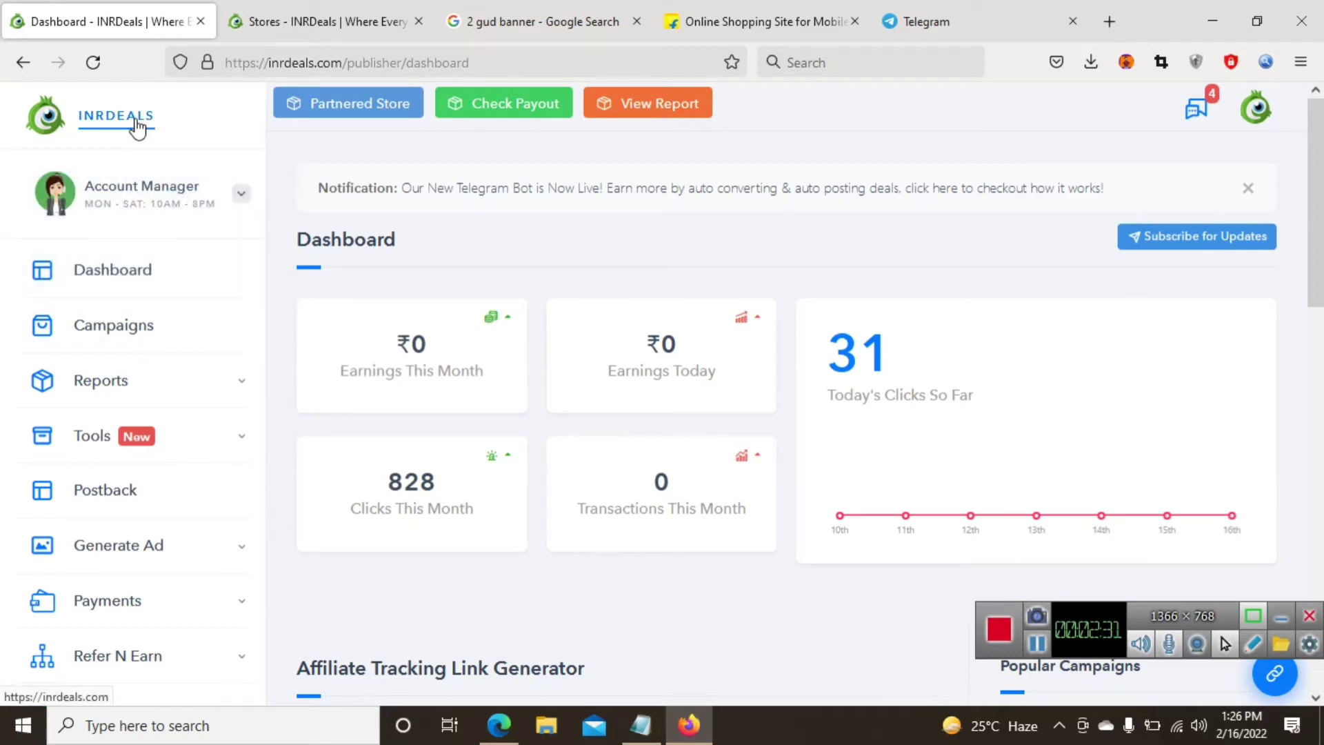
{"action": "mouse_move", "coordinate": [207, 207]}
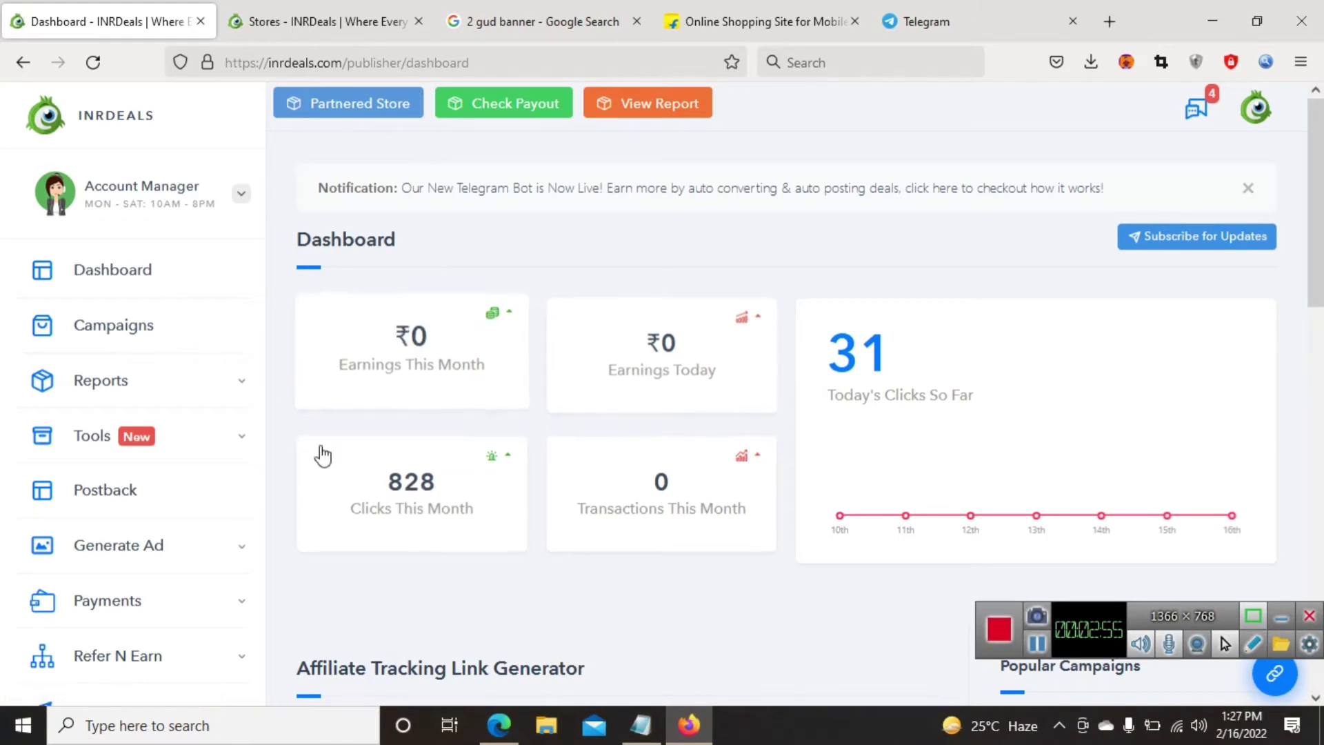
{"action": "scroll", "coordinate": [1317, 452], "scroll_direction": "down", "scroll_amount": 6}
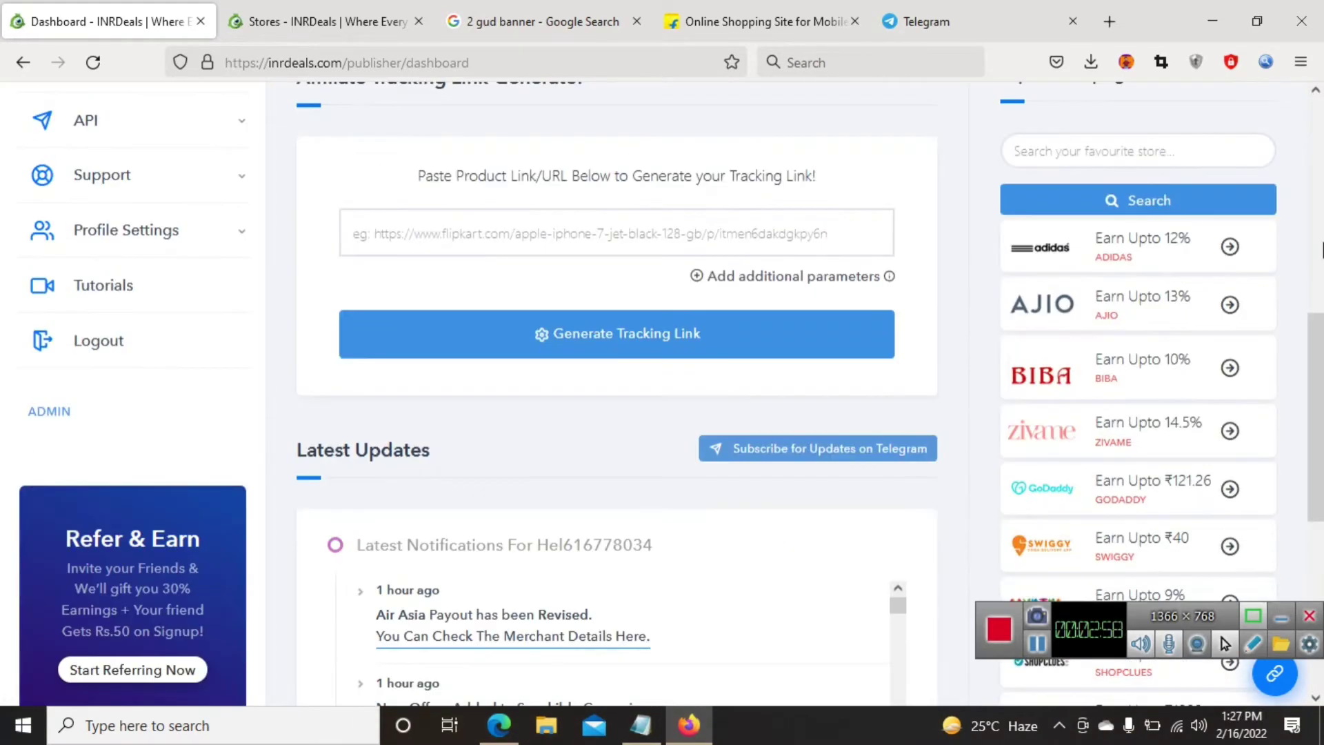
{"action": "scroll", "coordinate": [1321, 365], "scroll_direction": "up", "scroll_amount": 6}
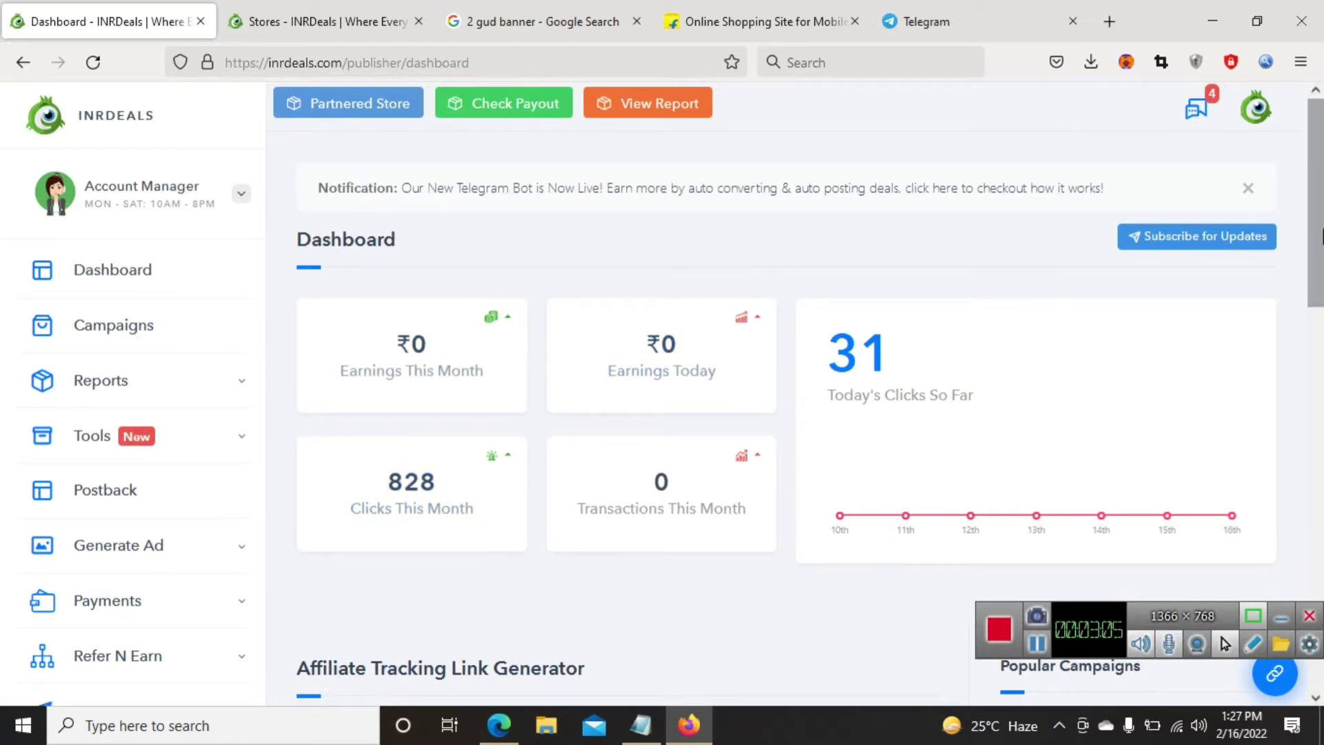
{"action": "left_click_drag", "start_coordinate": [1320, 235], "coordinate": [1318, 382]}
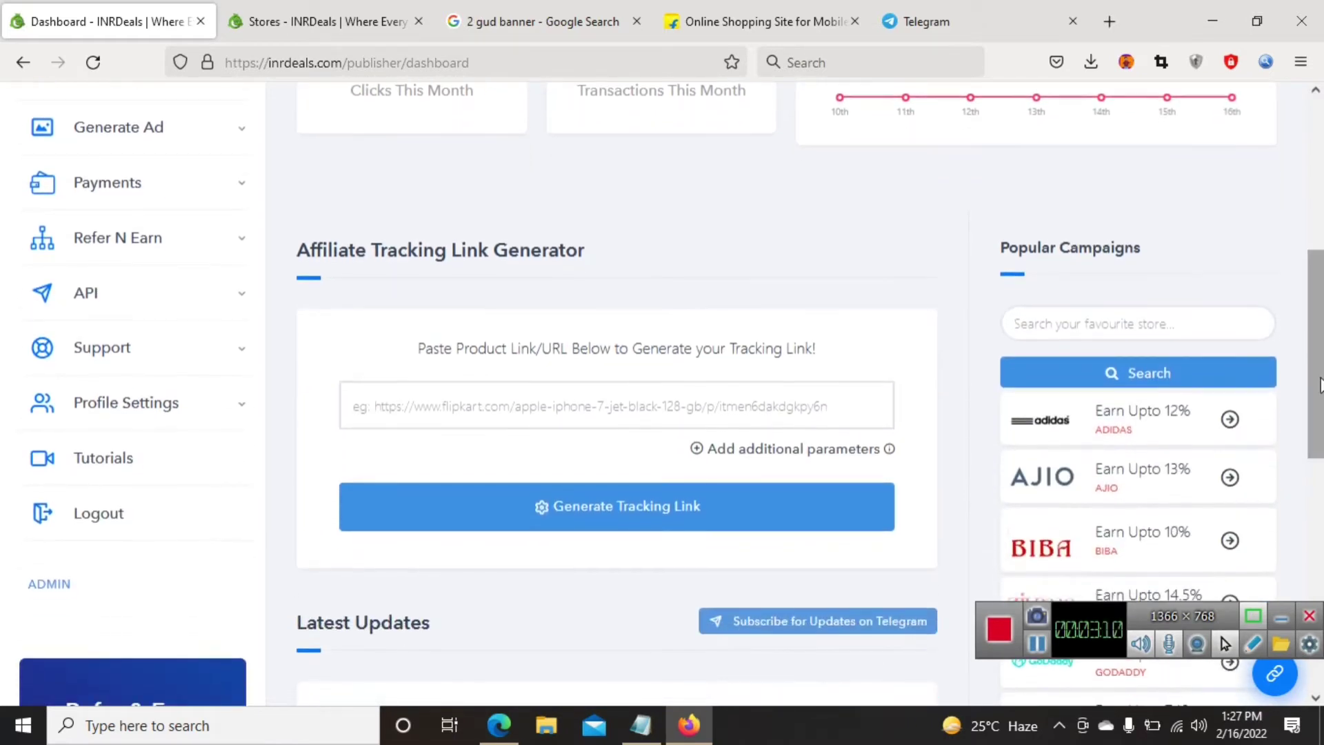
{"action": "left_click", "coordinate": [617, 412]}
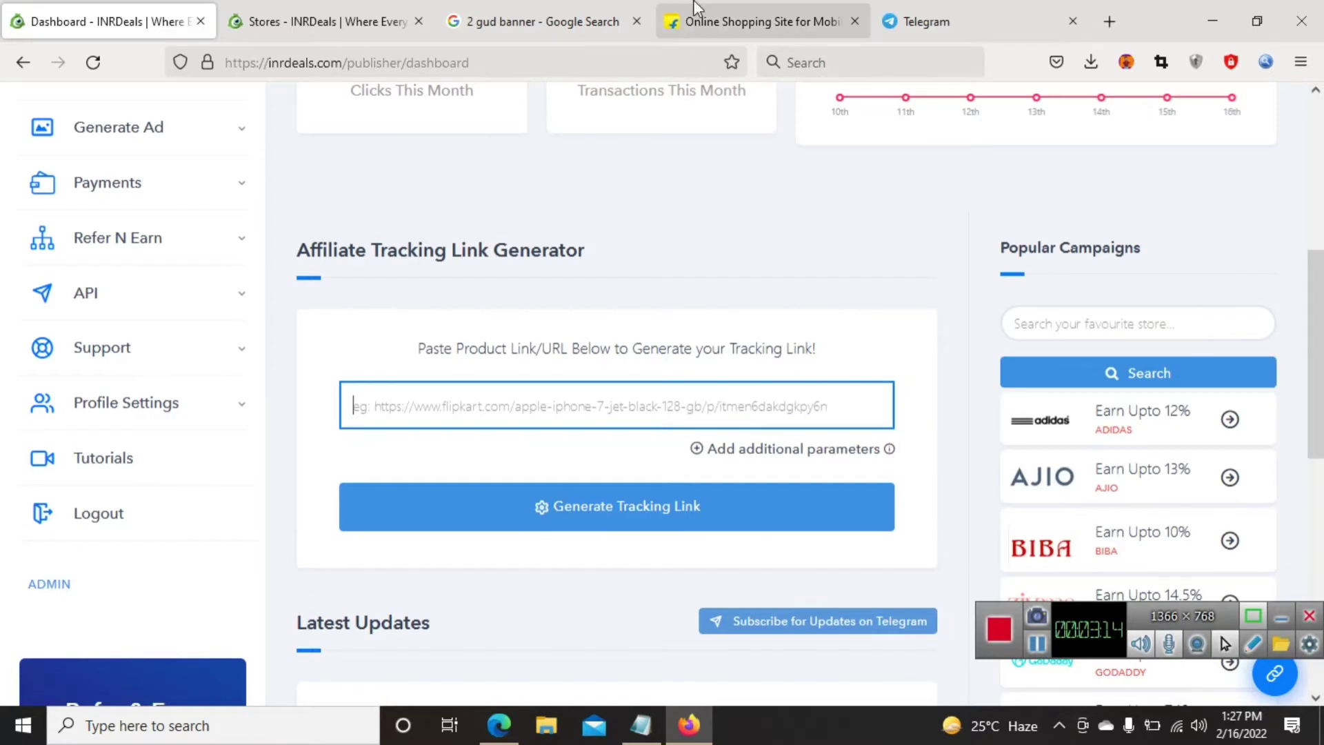
{"action": "left_click", "coordinate": [676, 22]}
{"action": "left_click", "coordinate": [341, 62]}
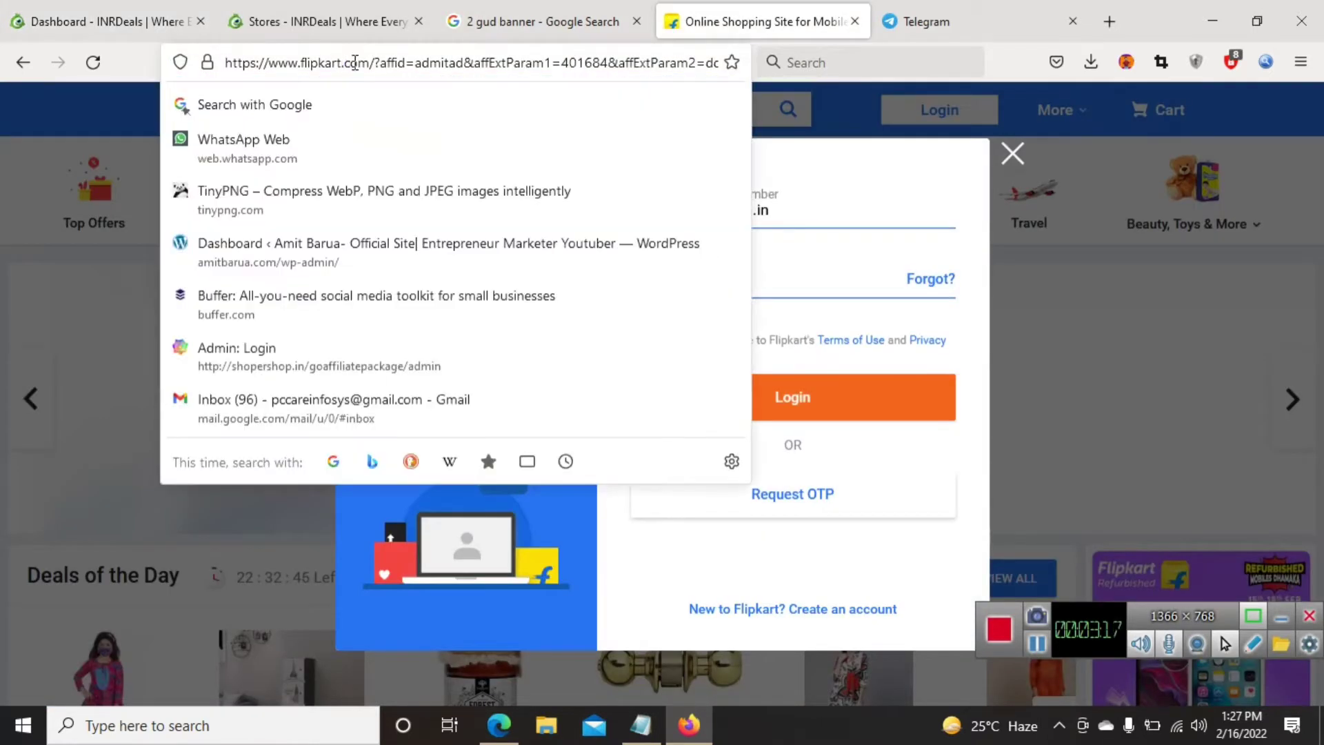
{"action": "left_click_drag", "start_coordinate": [368, 62], "coordinate": [139, 69]}
{"action": "key", "text": "ctrl+c"}
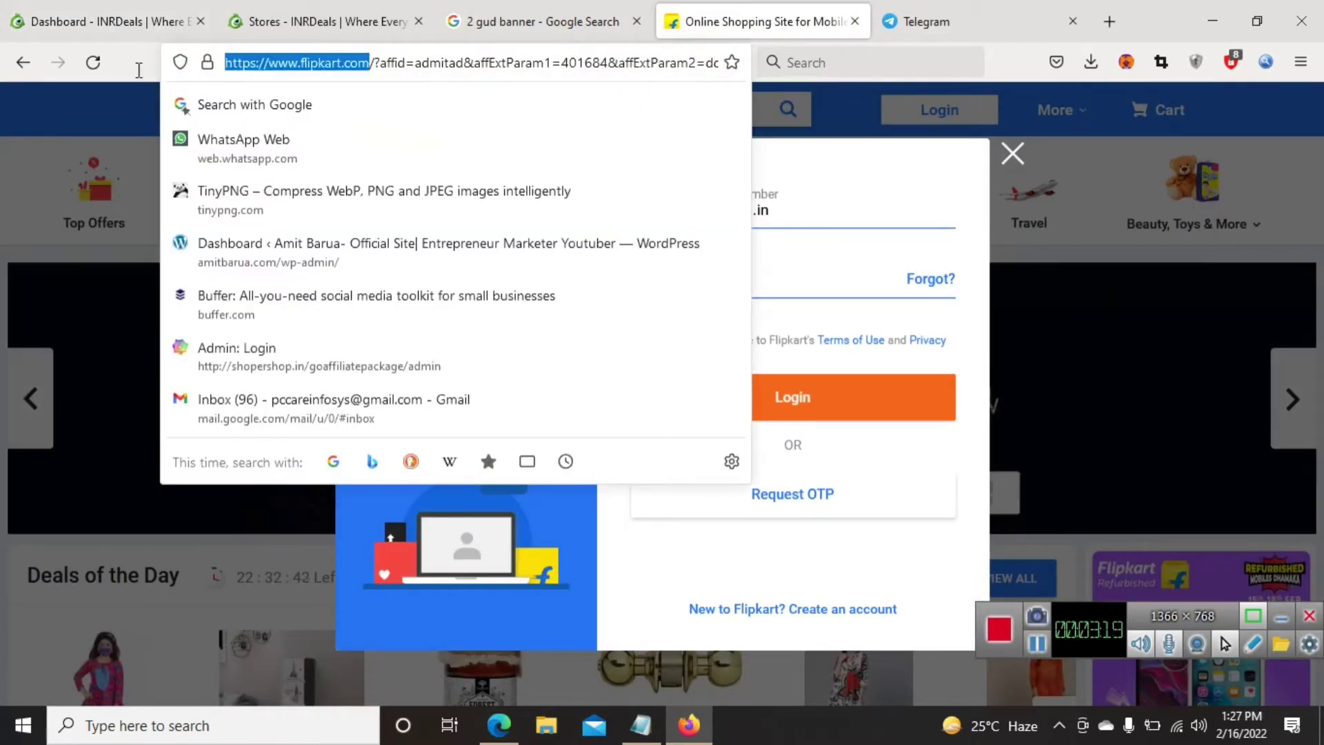
{"action": "left_click", "coordinate": [123, 9]}
{"action": "key", "text": "ctrl+v"}
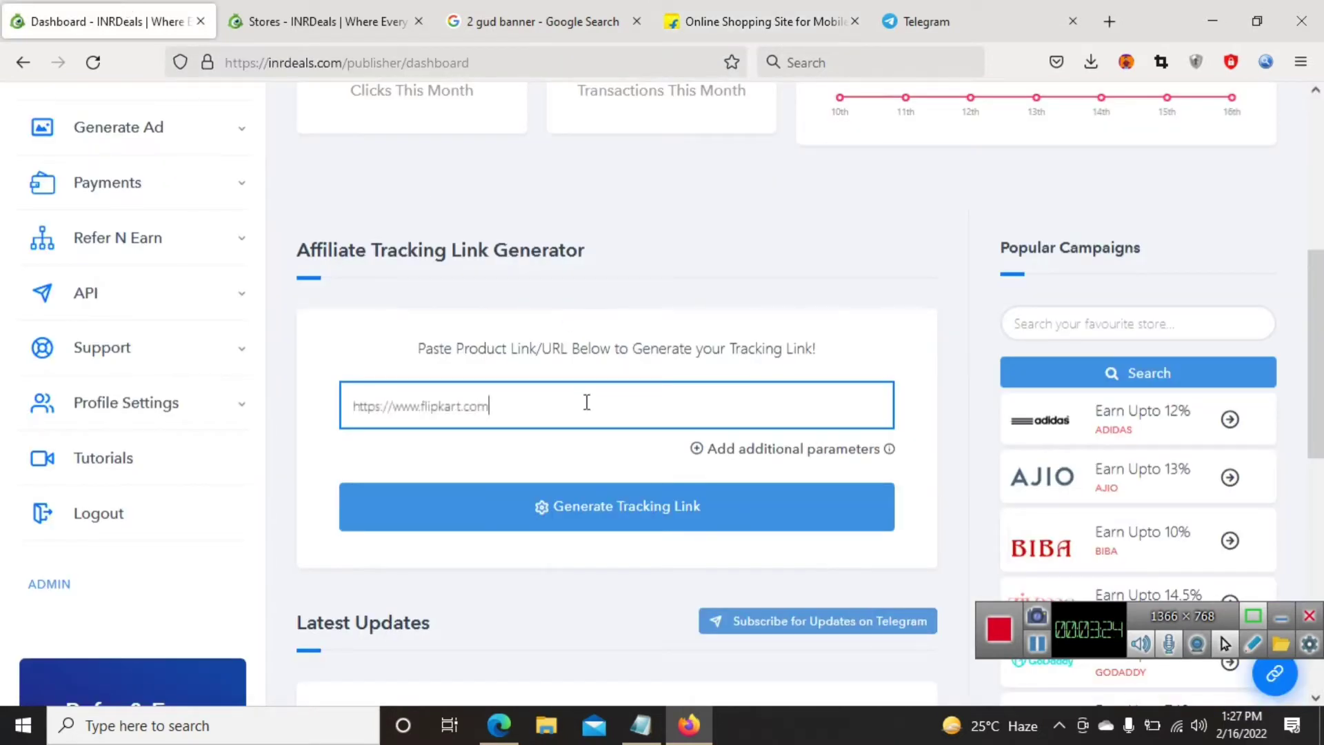
{"action": "left_click", "coordinate": [606, 506]}
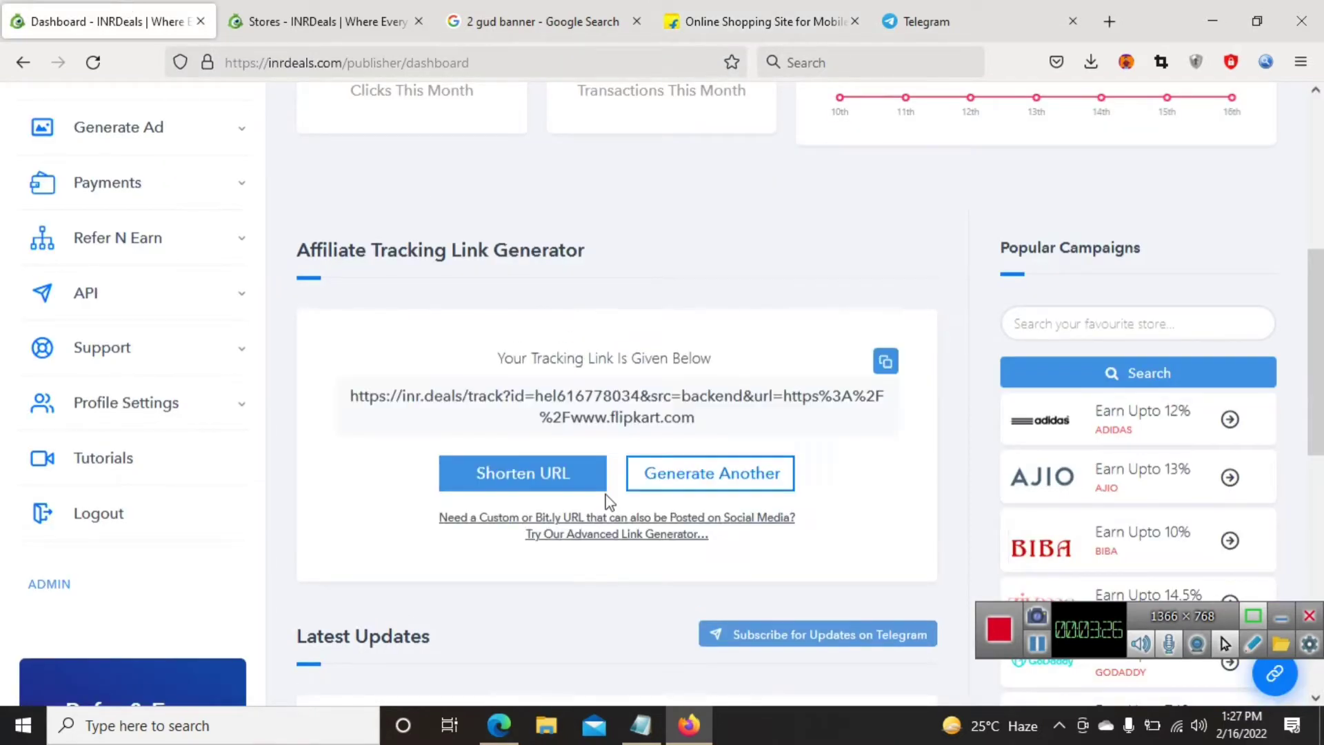
{"action": "left_click", "coordinate": [555, 490]}
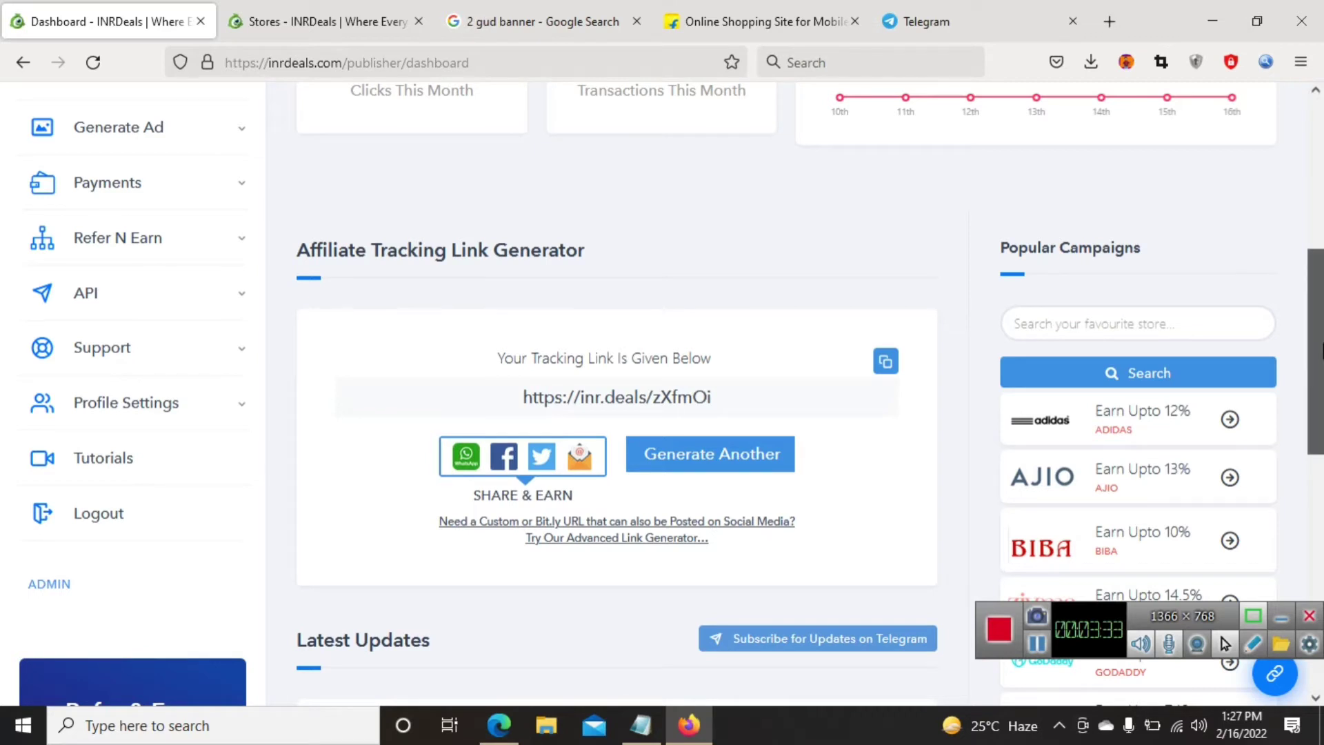
Look over the dashboard's latest updates and popular campaigns, and open the full campaign list.
{"action": "left_click_drag", "start_coordinate": [1320, 350], "coordinate": [1320, 498]}
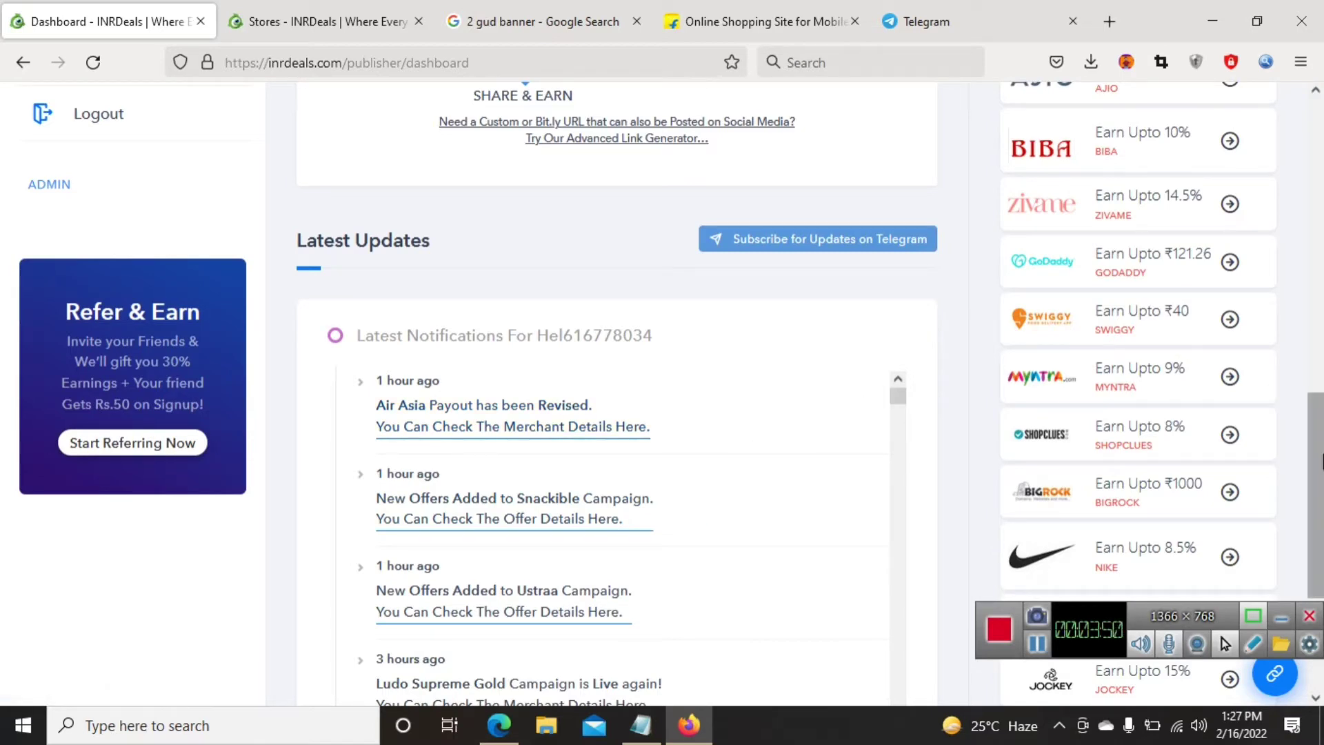
{"action": "left_click_drag", "start_coordinate": [1321, 455], "coordinate": [1259, 150]}
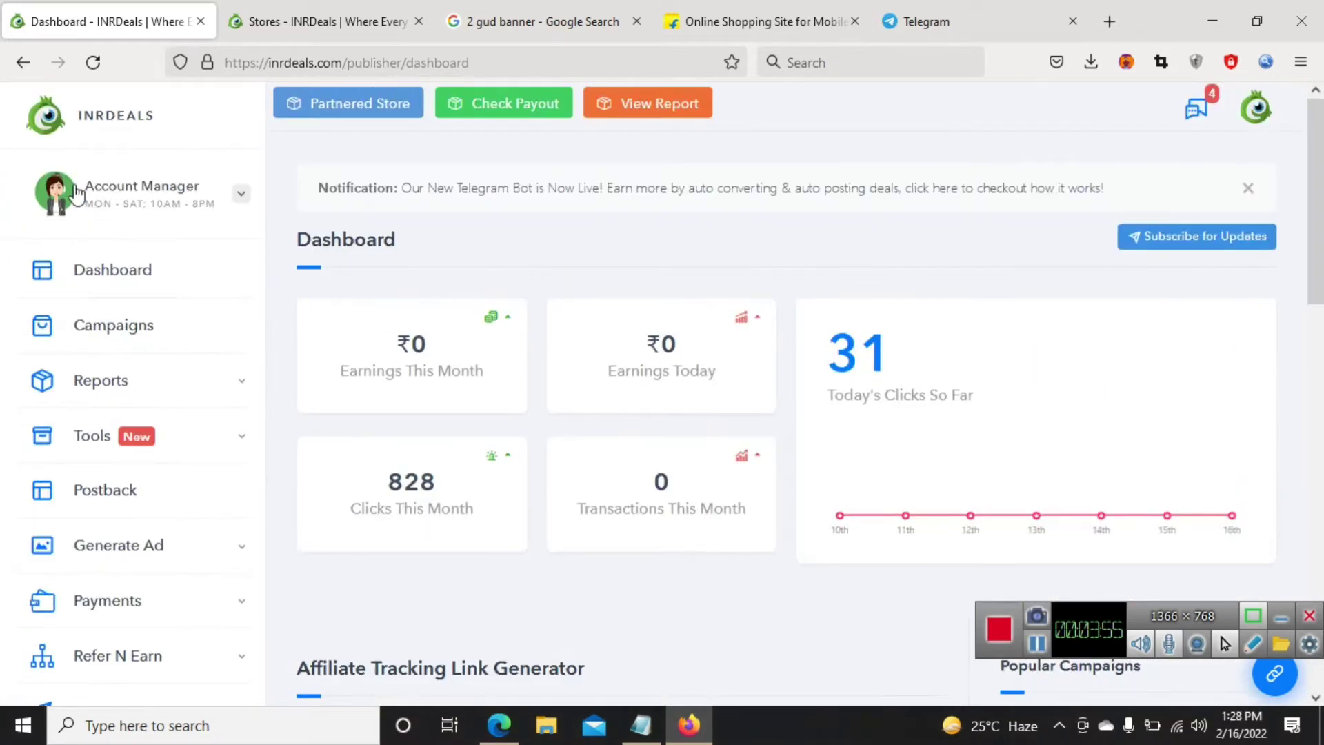
{"action": "left_click", "coordinate": [128, 335]}
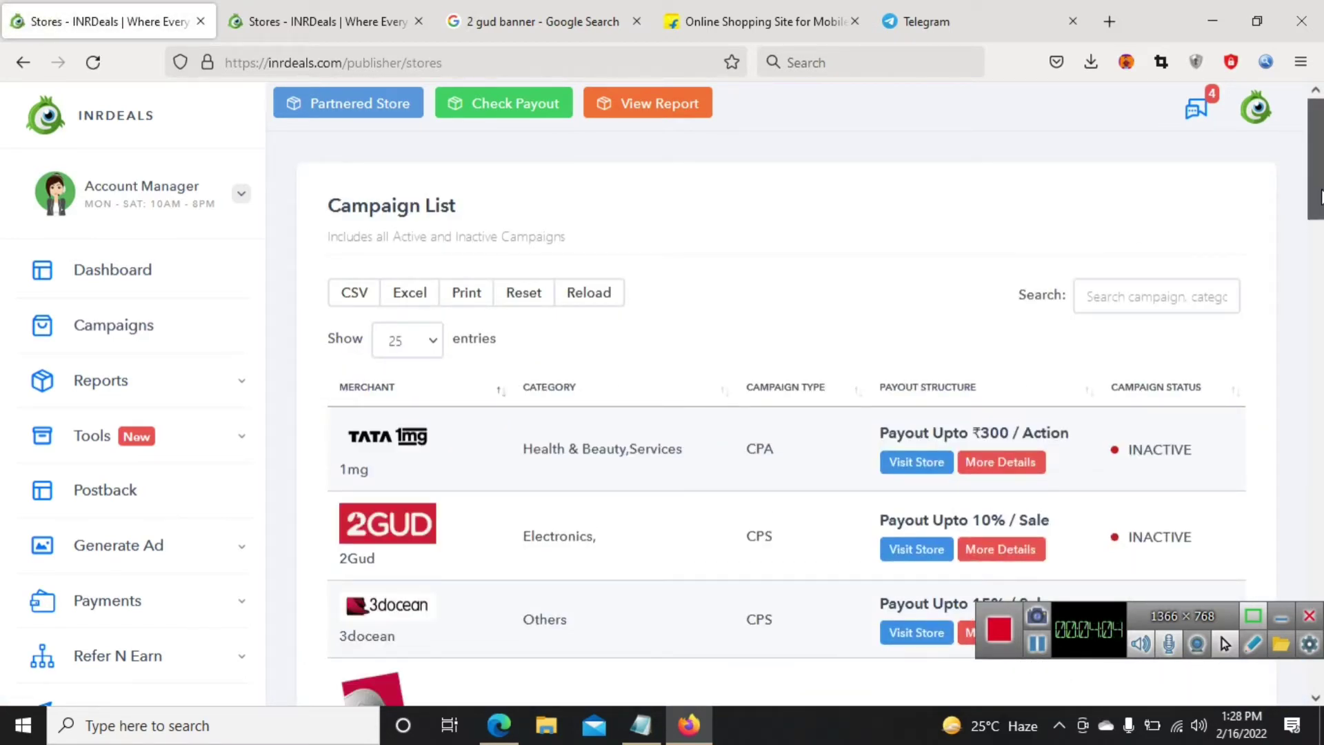
{"action": "left_click_drag", "start_coordinate": [1320, 197], "coordinate": [1300, 225]}
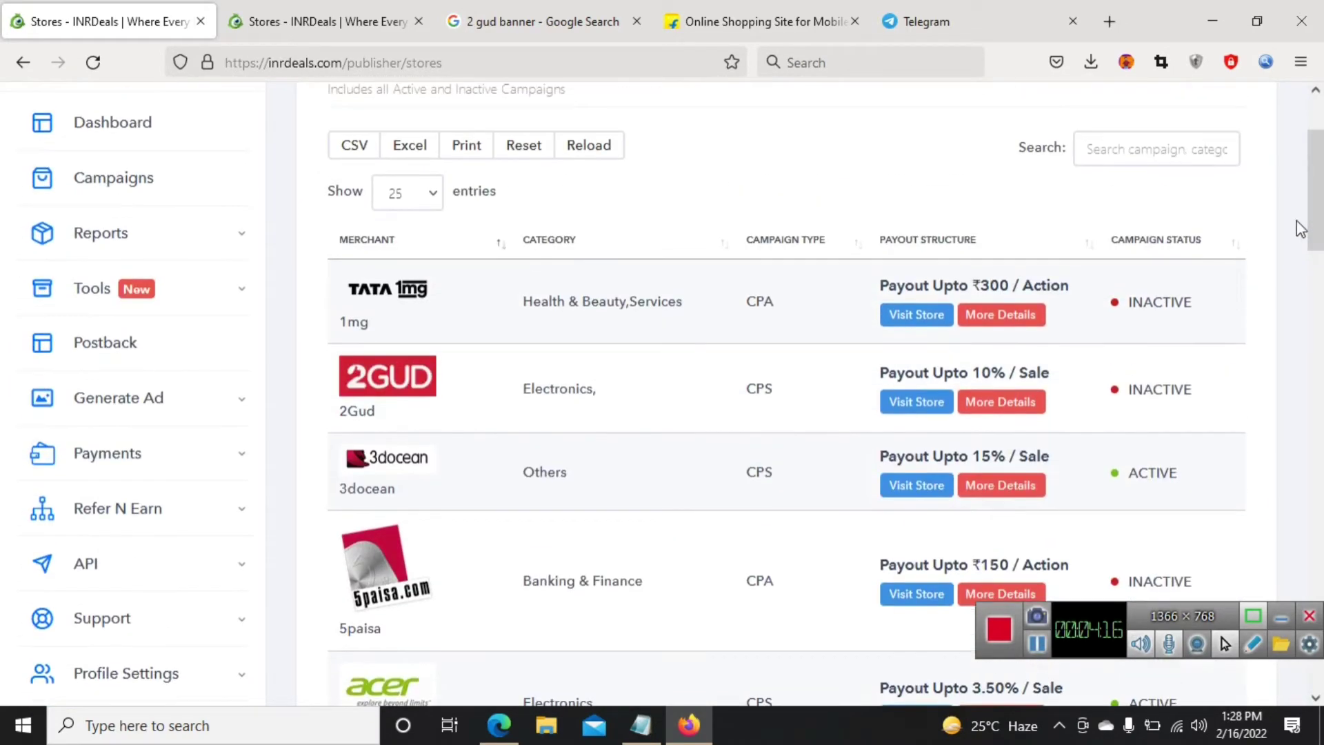
Sort the campaign list by campaign status in both orders and finally by campaign type in ascending order.
{"action": "left_click", "coordinate": [1179, 242]}
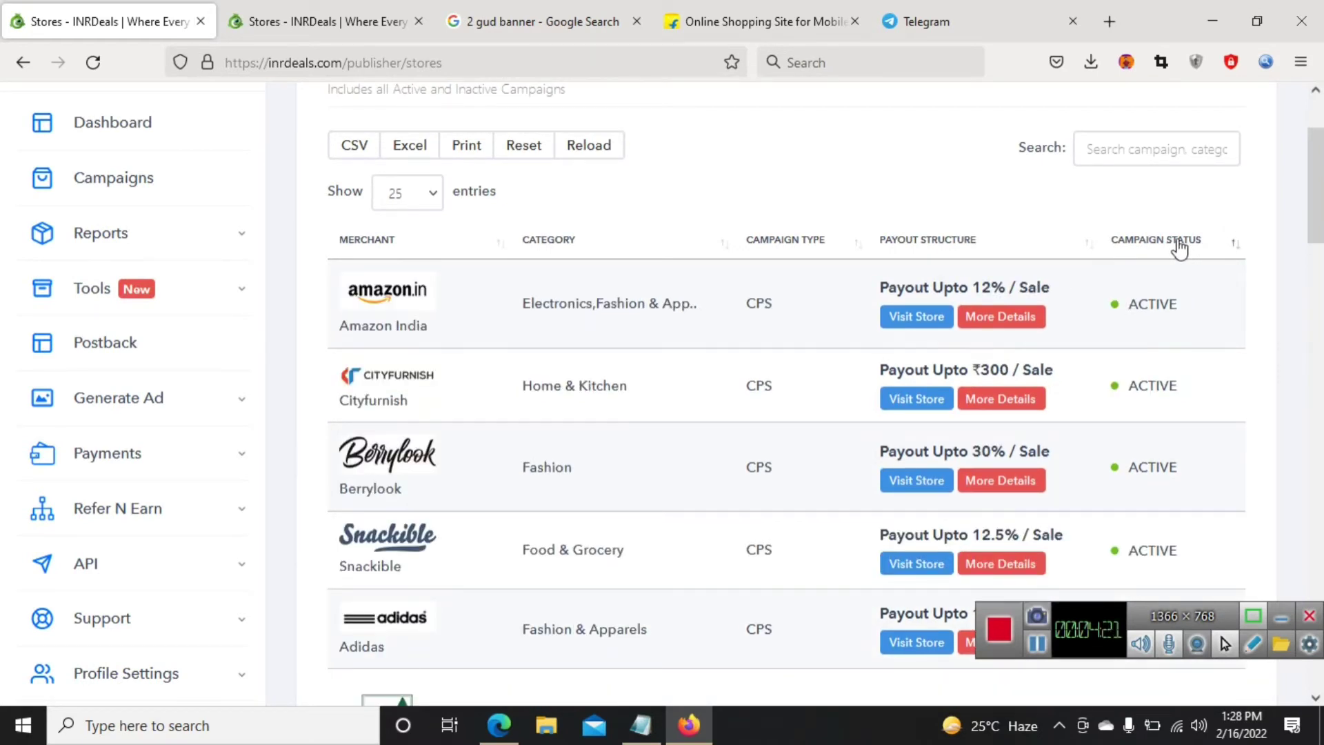
{"action": "left_click", "coordinate": [1179, 242]}
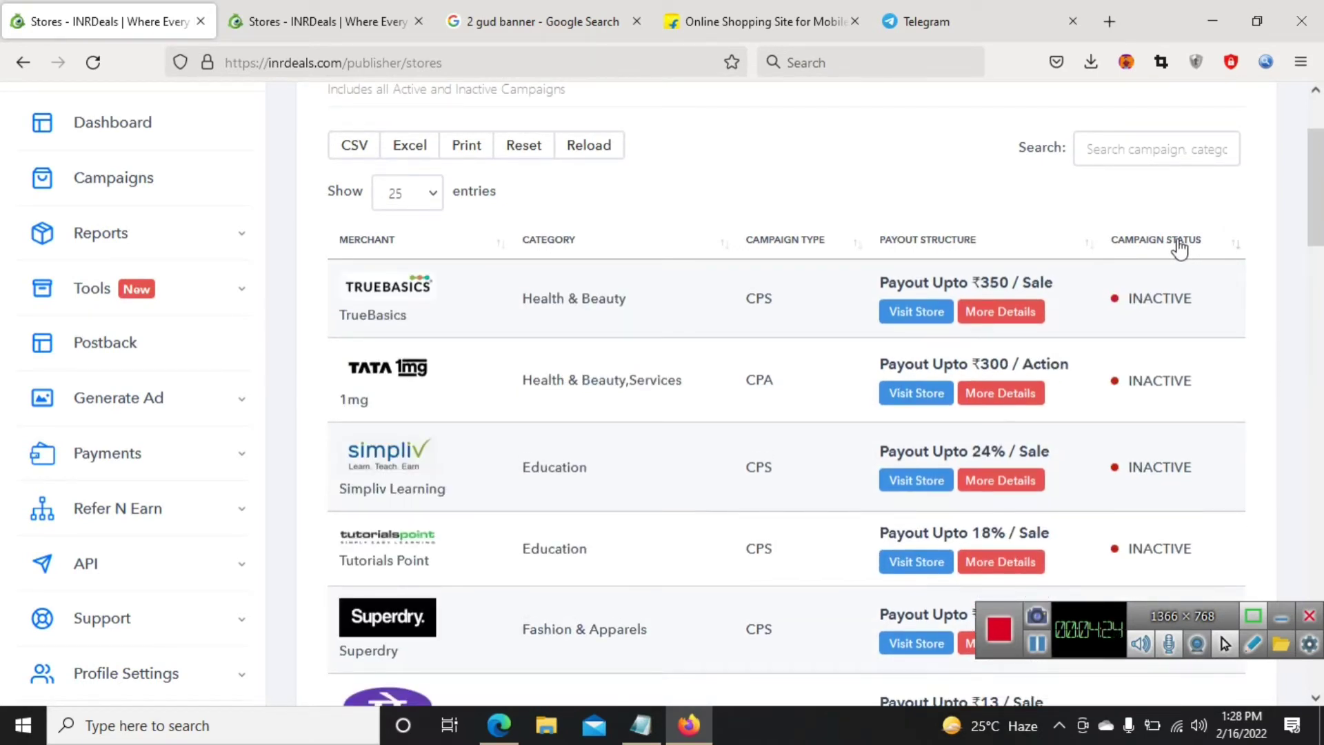
{"action": "left_click", "coordinate": [1179, 243]}
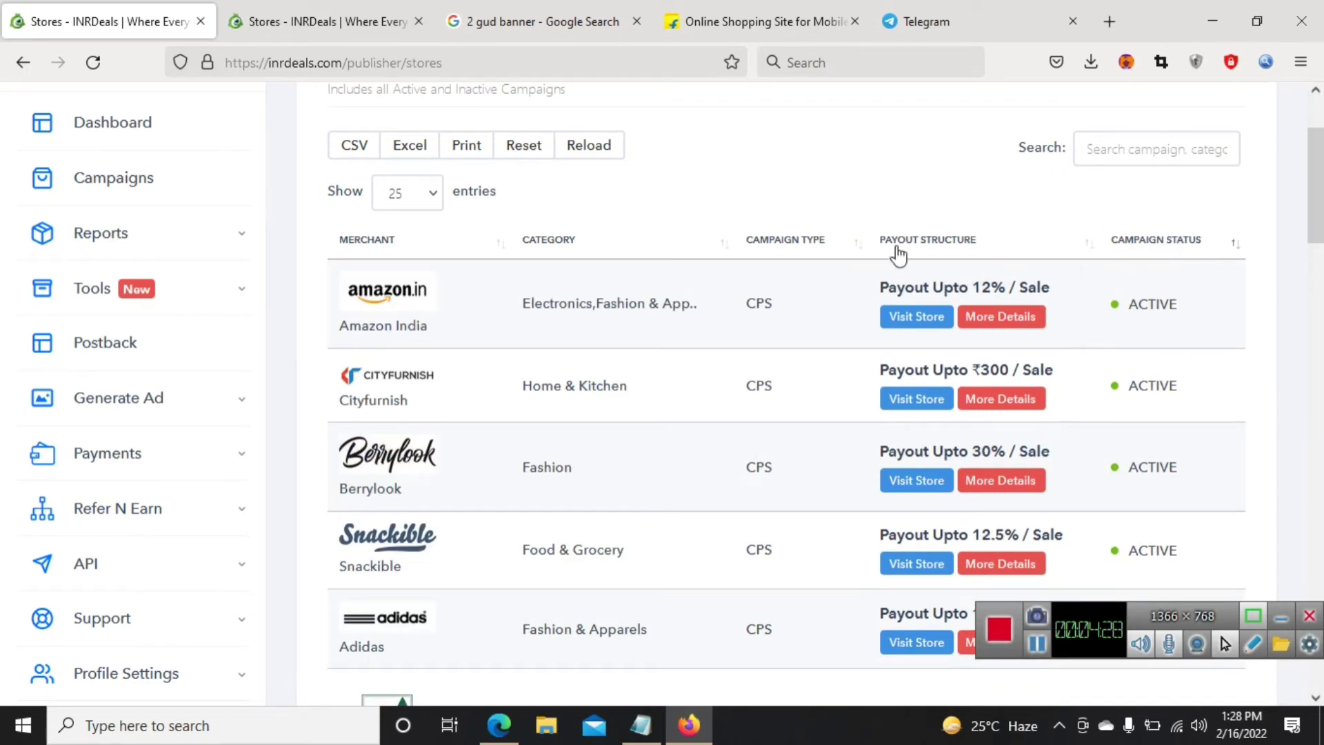
{"action": "left_click", "coordinate": [809, 241]}
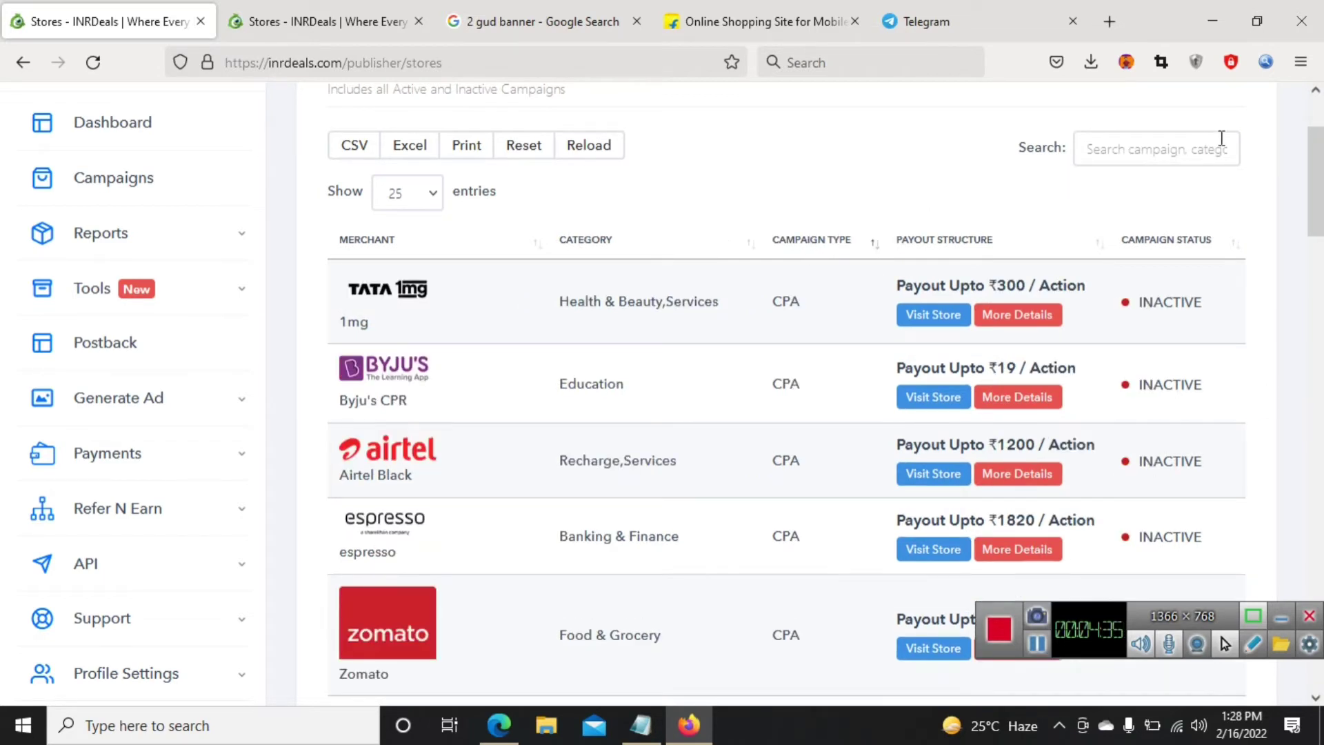
Look over the available reports and publisher tools, and open the Browser Extension page.
{"action": "scroll", "coordinate": [786, 393], "scroll_direction": "up", "scroll_amount": 3}
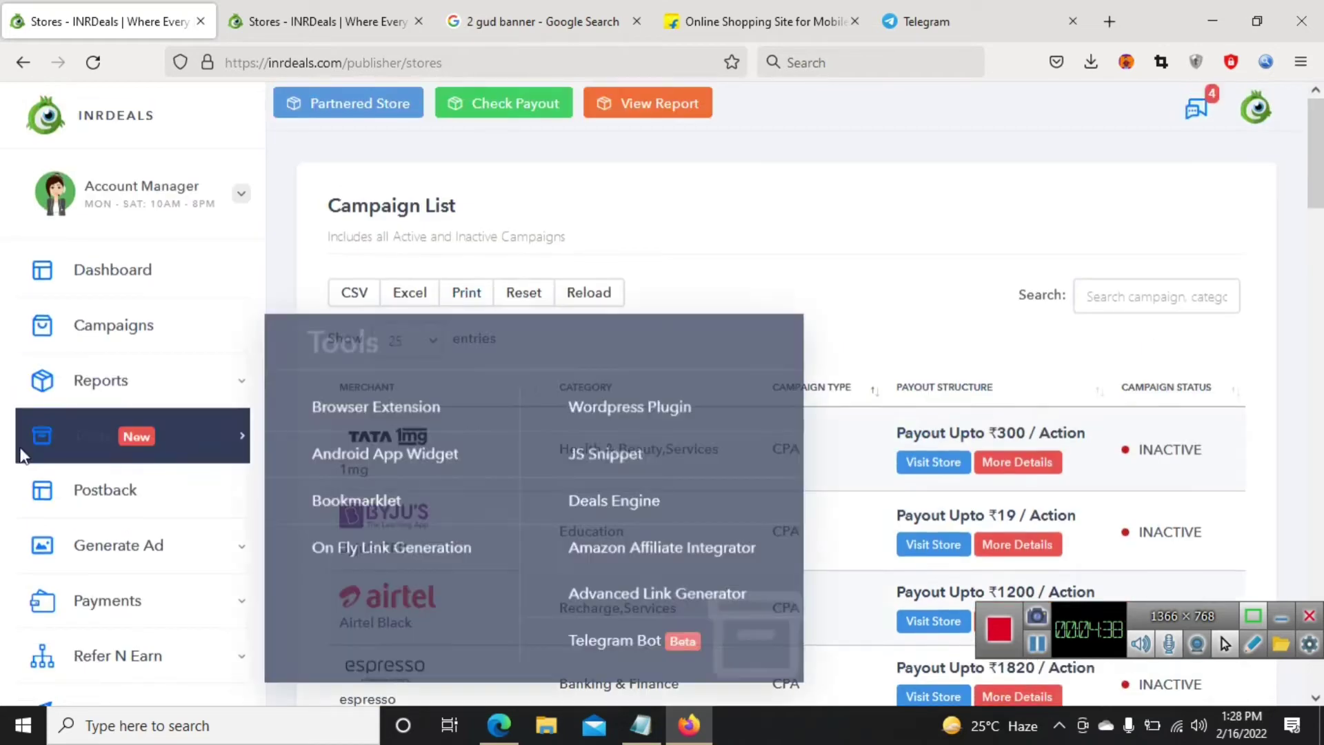
{"action": "mouse_move", "coordinate": [140, 408]}
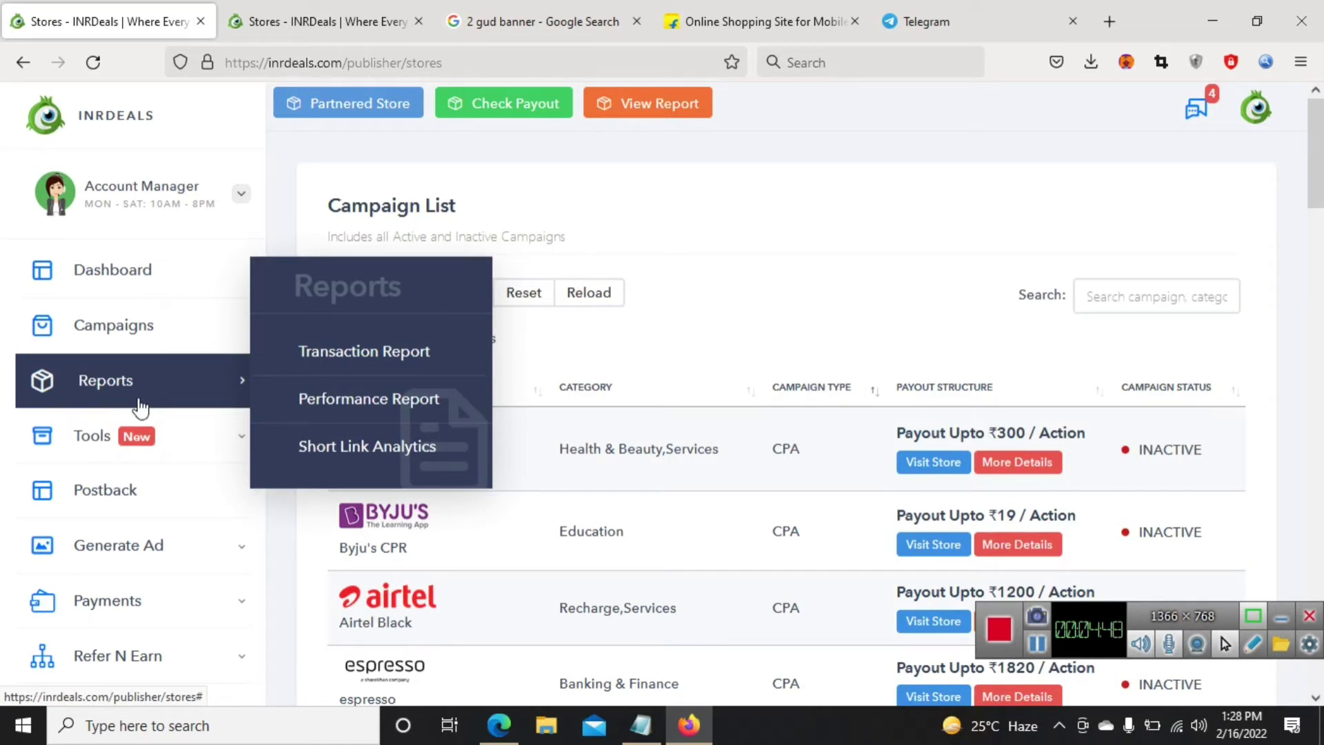
{"action": "mouse_move", "coordinate": [149, 433]}
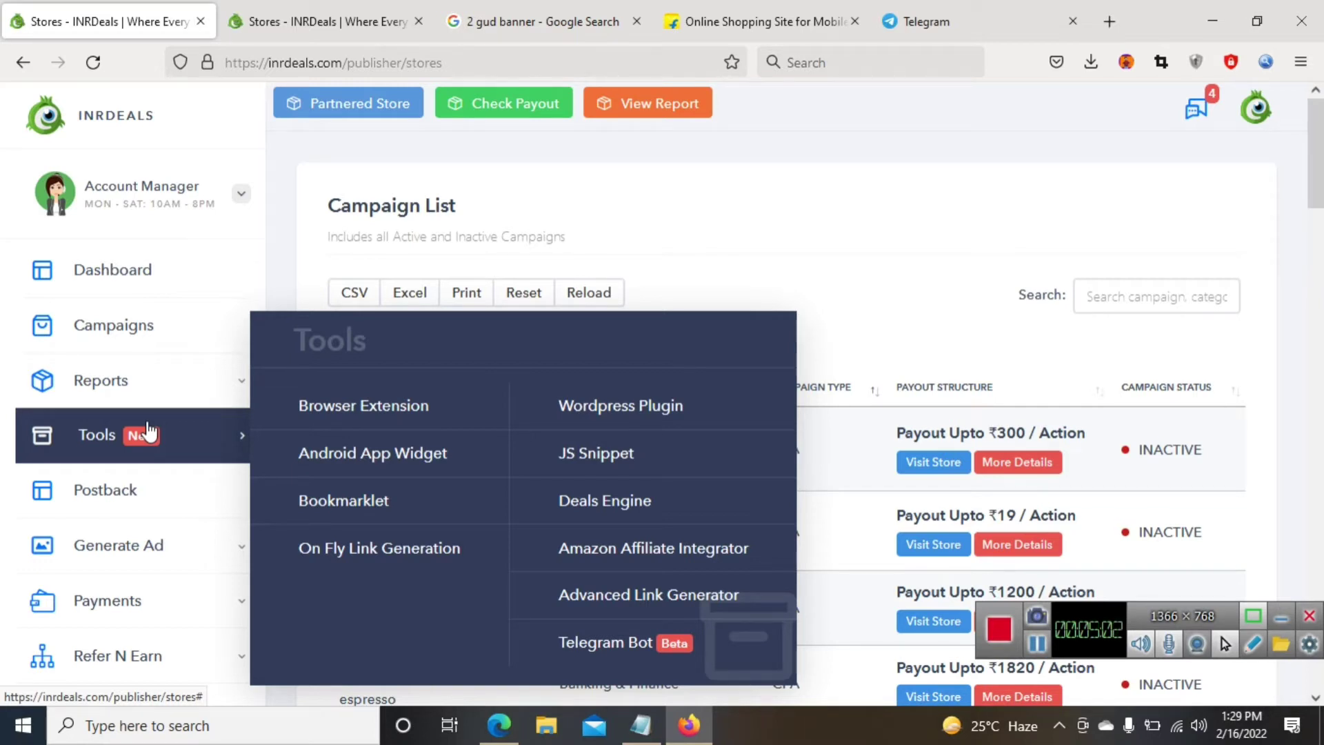
{"action": "left_click", "coordinate": [384, 412]}
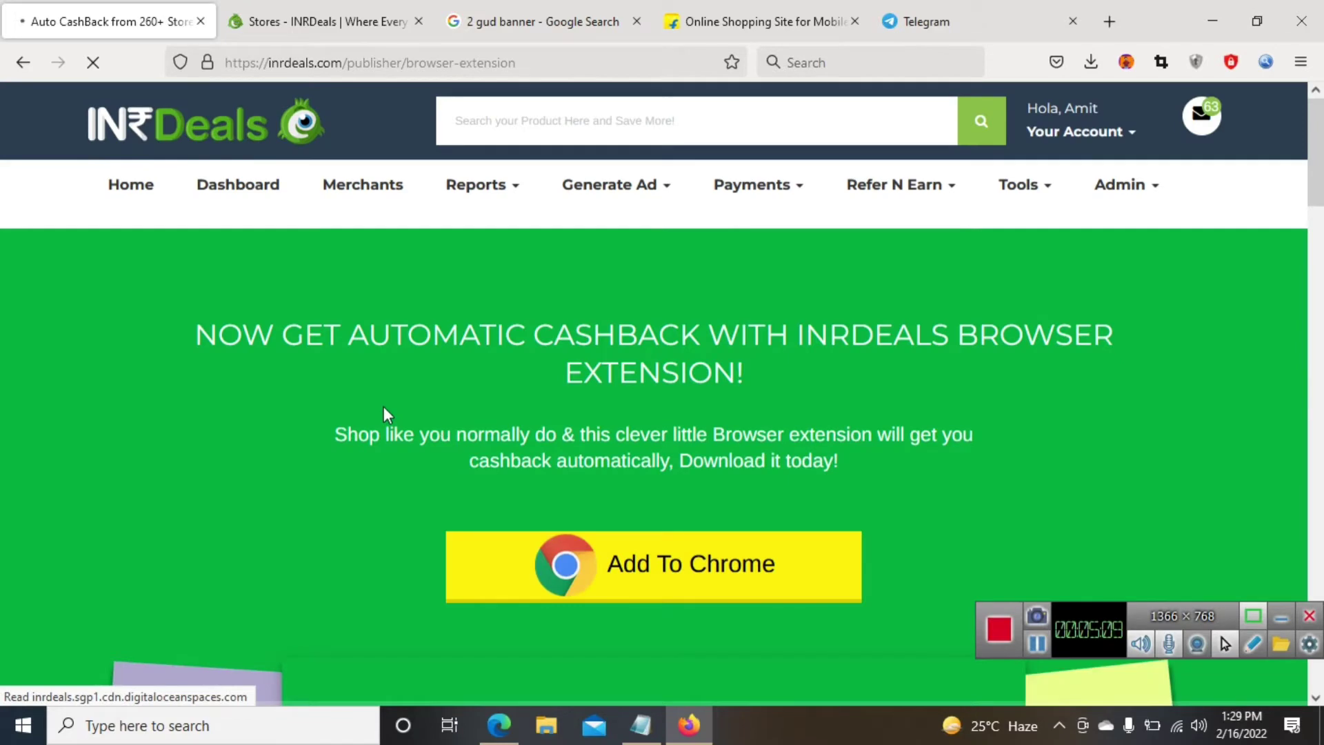
Examine the browser extension page's cashback features, link generation, how-it-works steps and common questions.
{"action": "scroll", "coordinate": [384, 407], "scroll_direction": "down", "scroll_amount": 7}
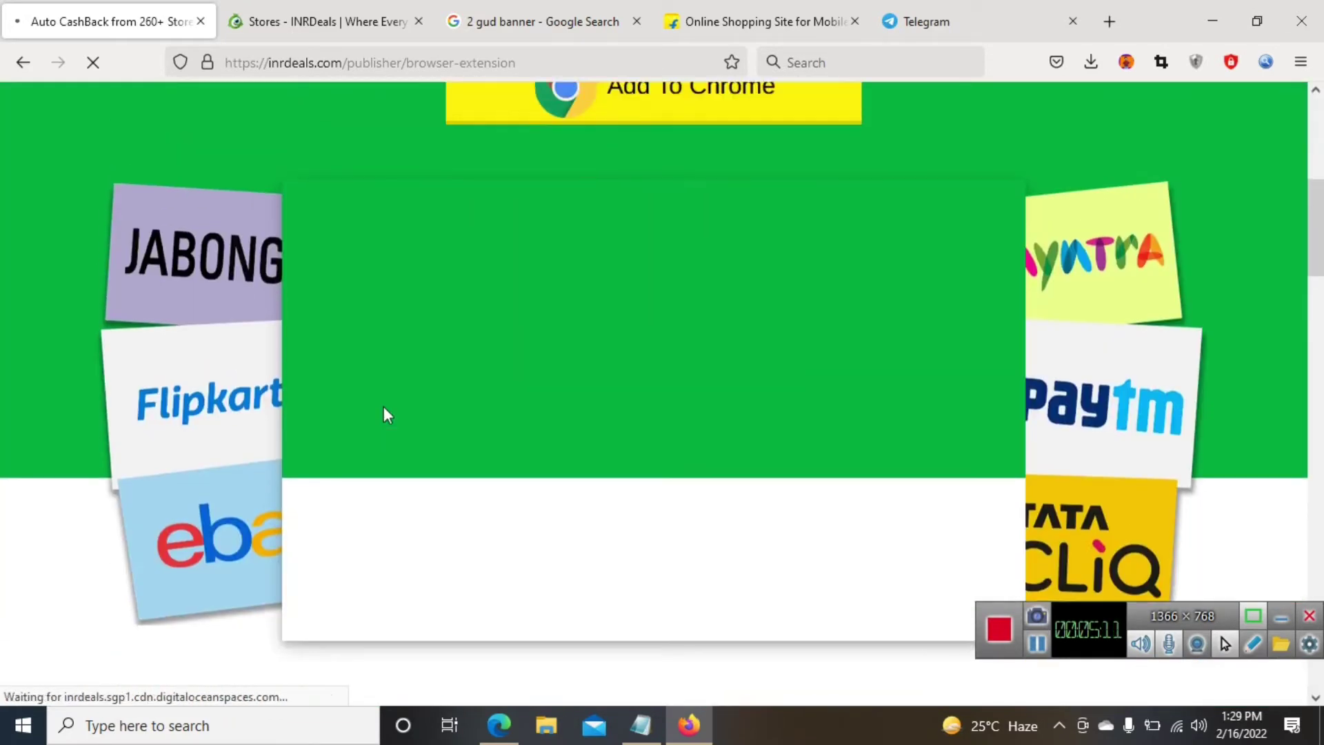
{"action": "scroll", "coordinate": [386, 414], "scroll_direction": "down", "scroll_amount": 10}
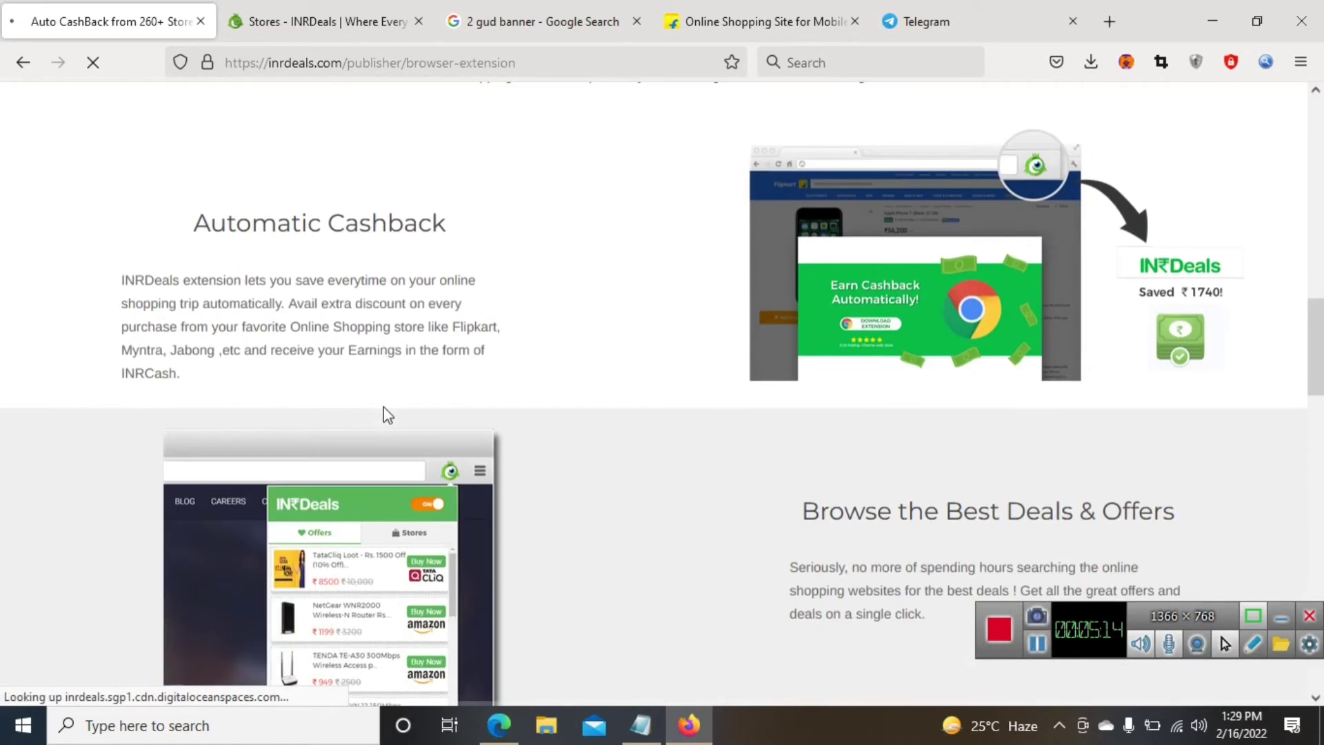
{"action": "scroll", "coordinate": [386, 414], "scroll_direction": "down", "scroll_amount": 5}
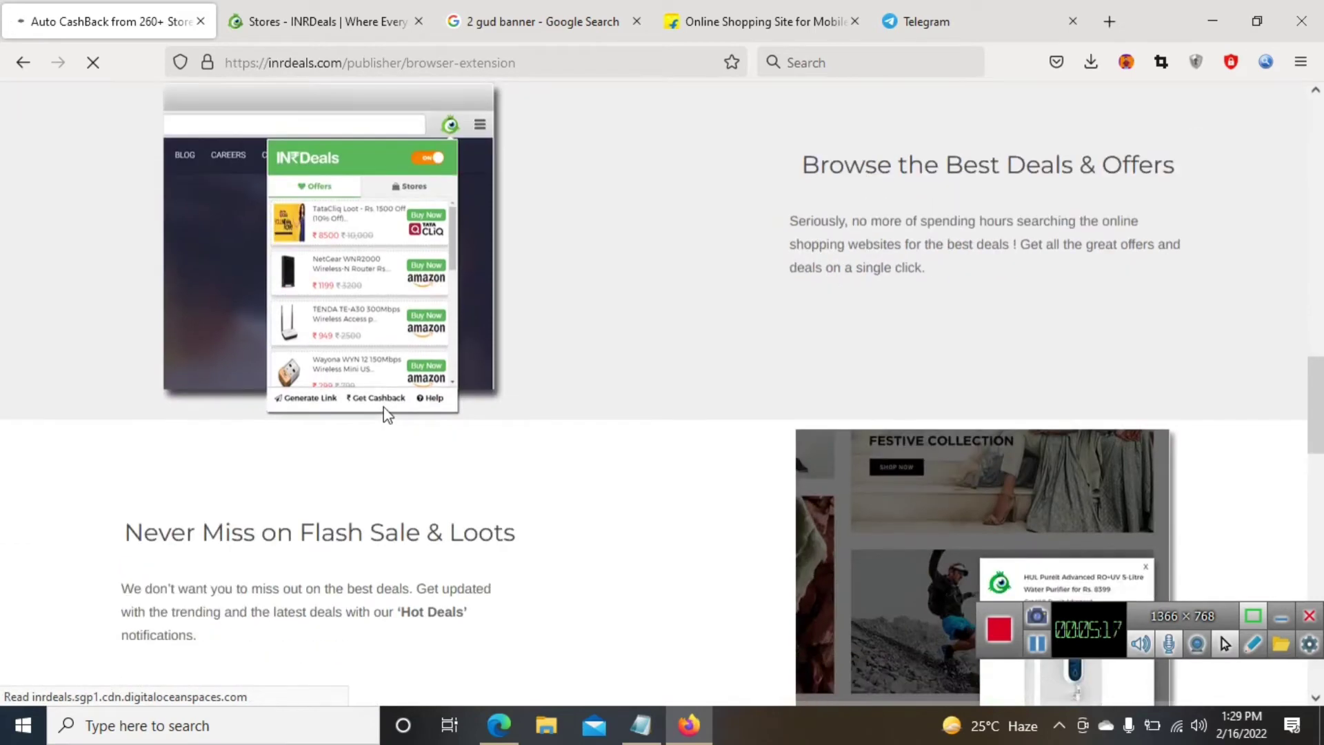
{"action": "scroll", "coordinate": [386, 413], "scroll_direction": "down", "scroll_amount": 6}
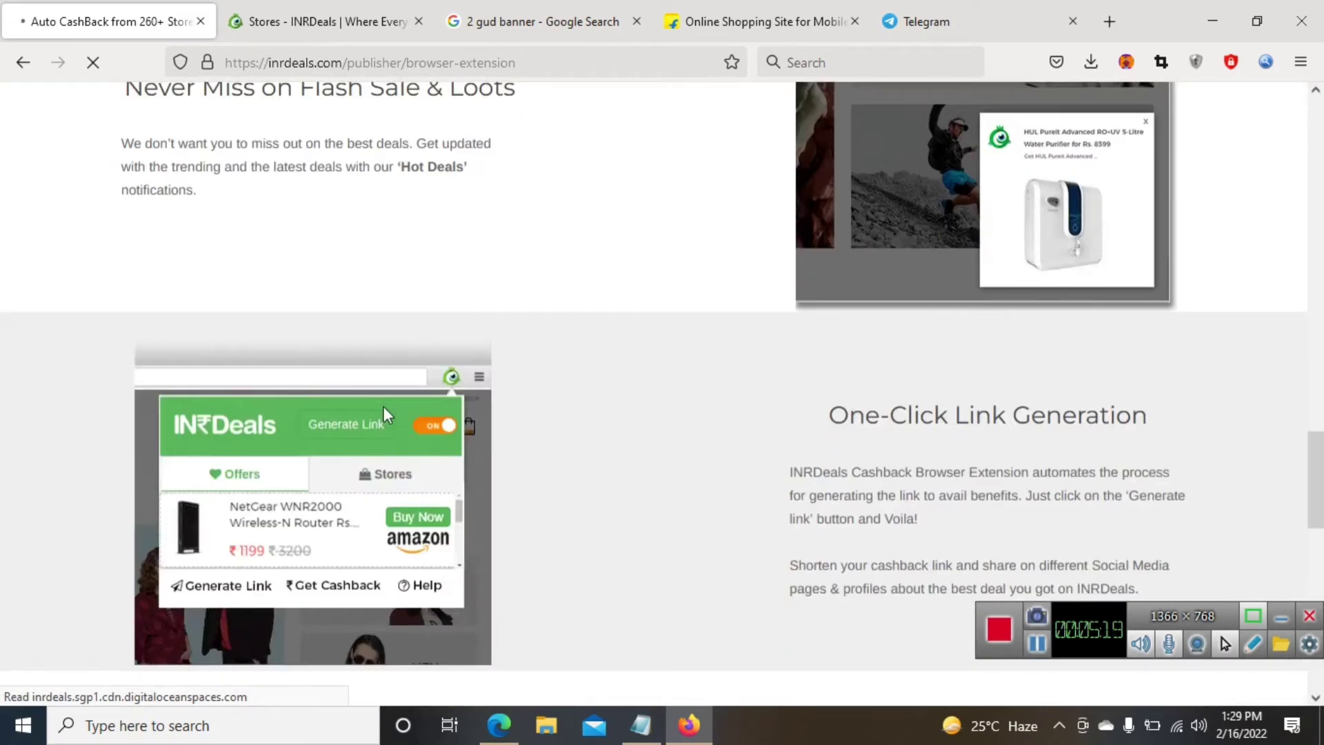
{"action": "scroll", "coordinate": [383, 407], "scroll_direction": "down", "scroll_amount": 1}
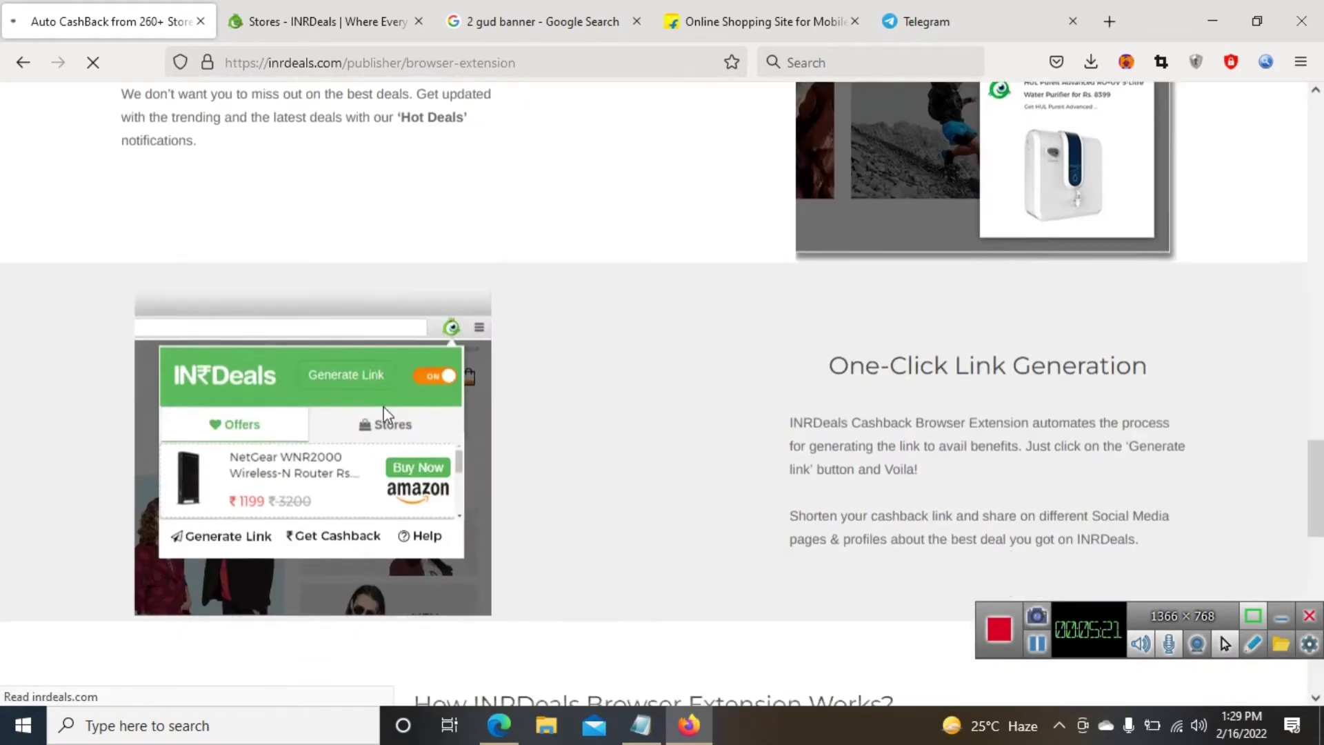
{"action": "scroll", "coordinate": [384, 414], "scroll_direction": "down", "scroll_amount": 3}
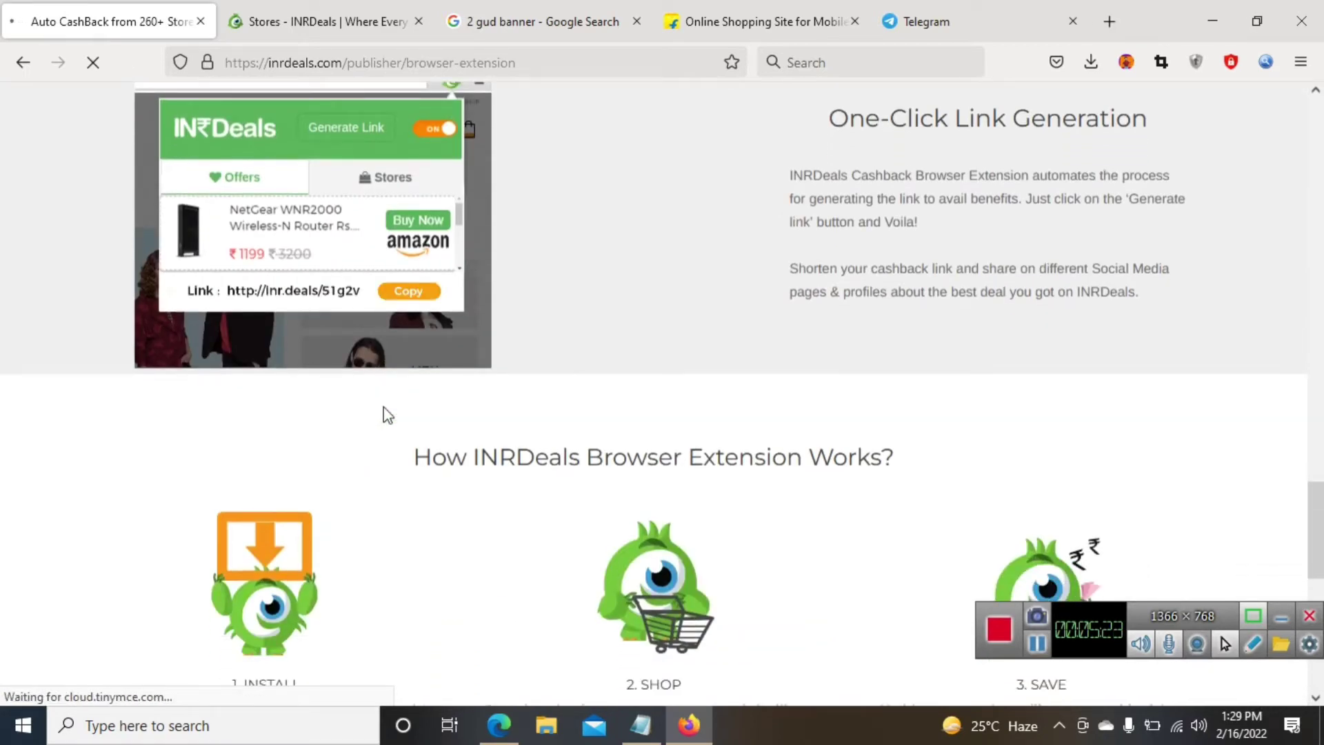
{"action": "scroll", "coordinate": [383, 413], "scroll_direction": "down", "scroll_amount": 4}
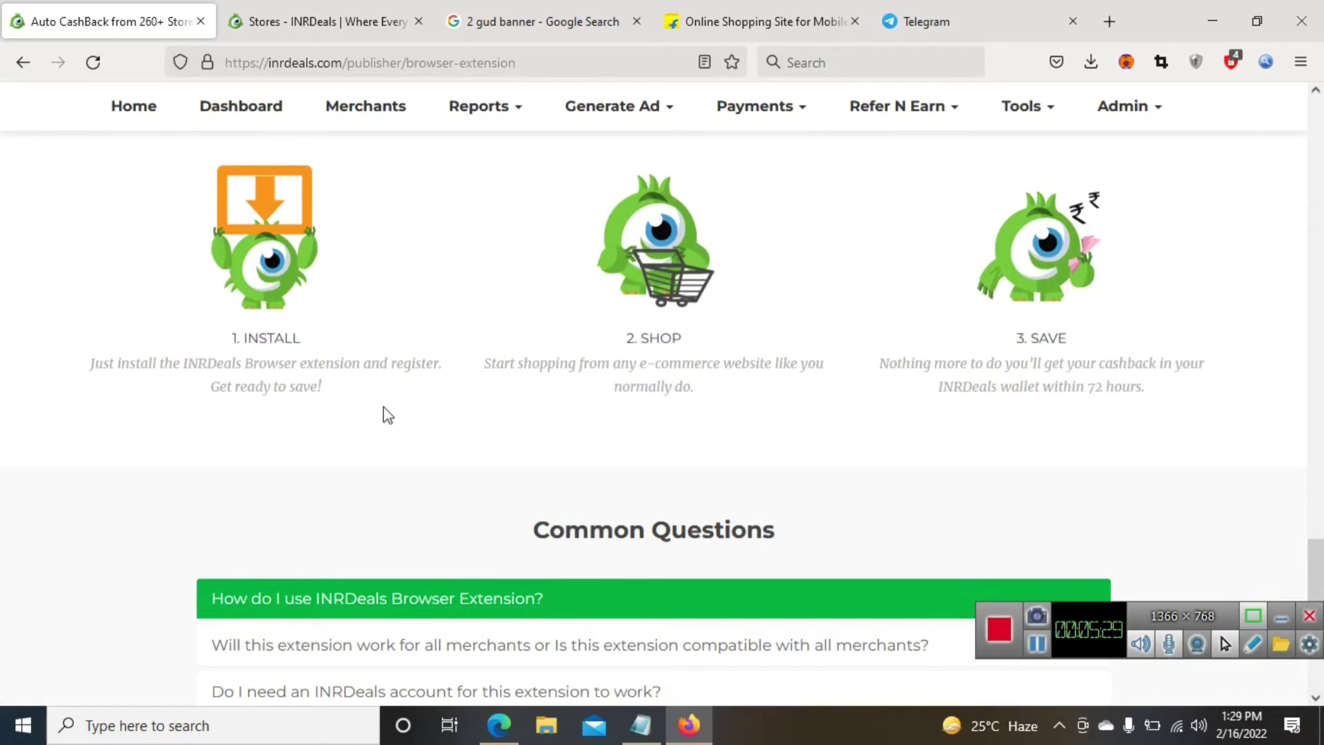
{"action": "scroll", "coordinate": [388, 414], "scroll_direction": "down", "scroll_amount": 4}
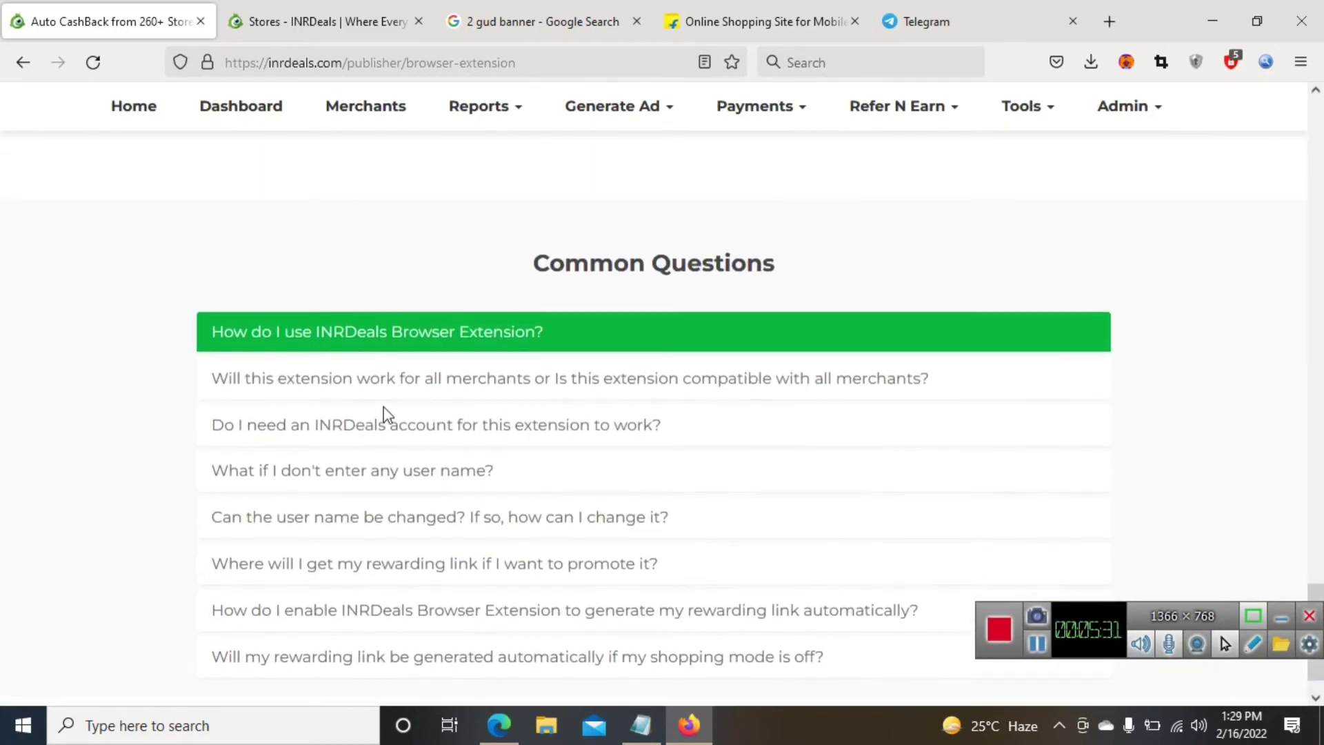
{"action": "scroll", "coordinate": [384, 408], "scroll_direction": "up", "scroll_amount": 20}
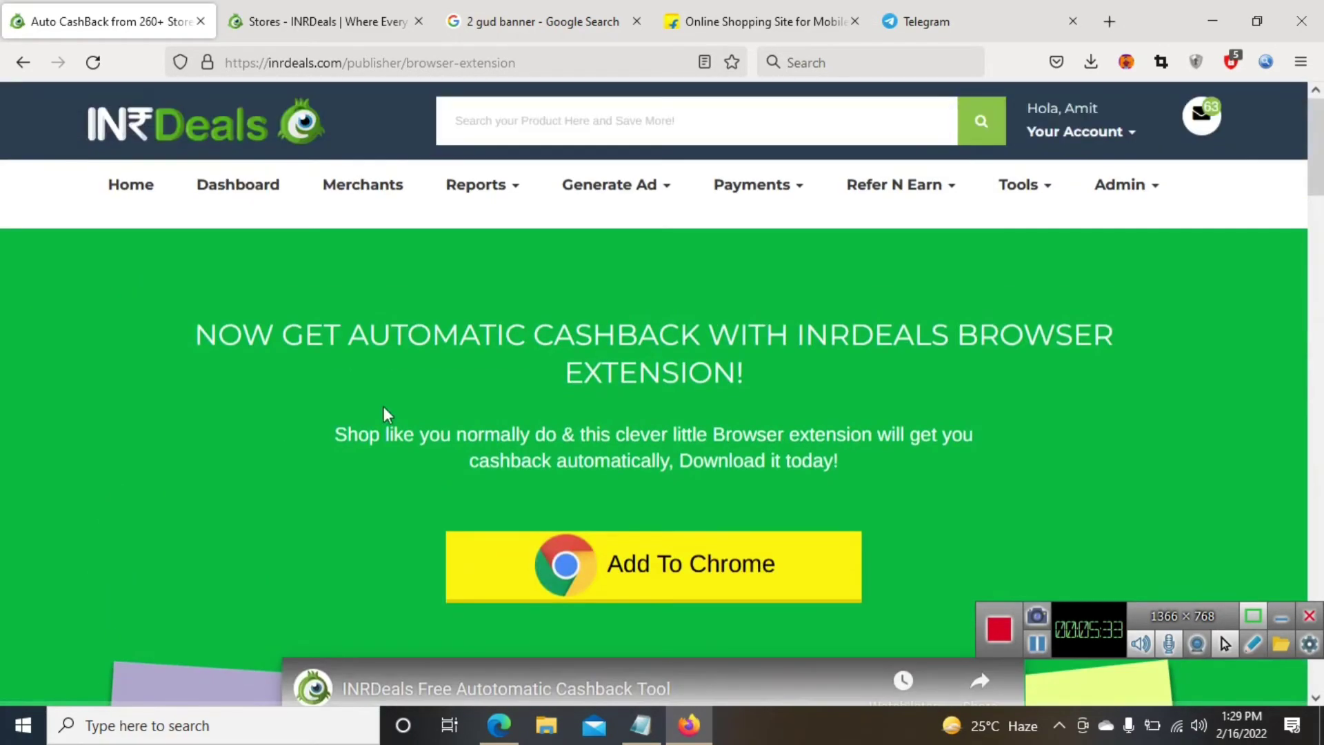
Return to the campaign list and open the Android App Widget page from the publisher tools.
{"action": "left_click", "coordinate": [30, 57]}
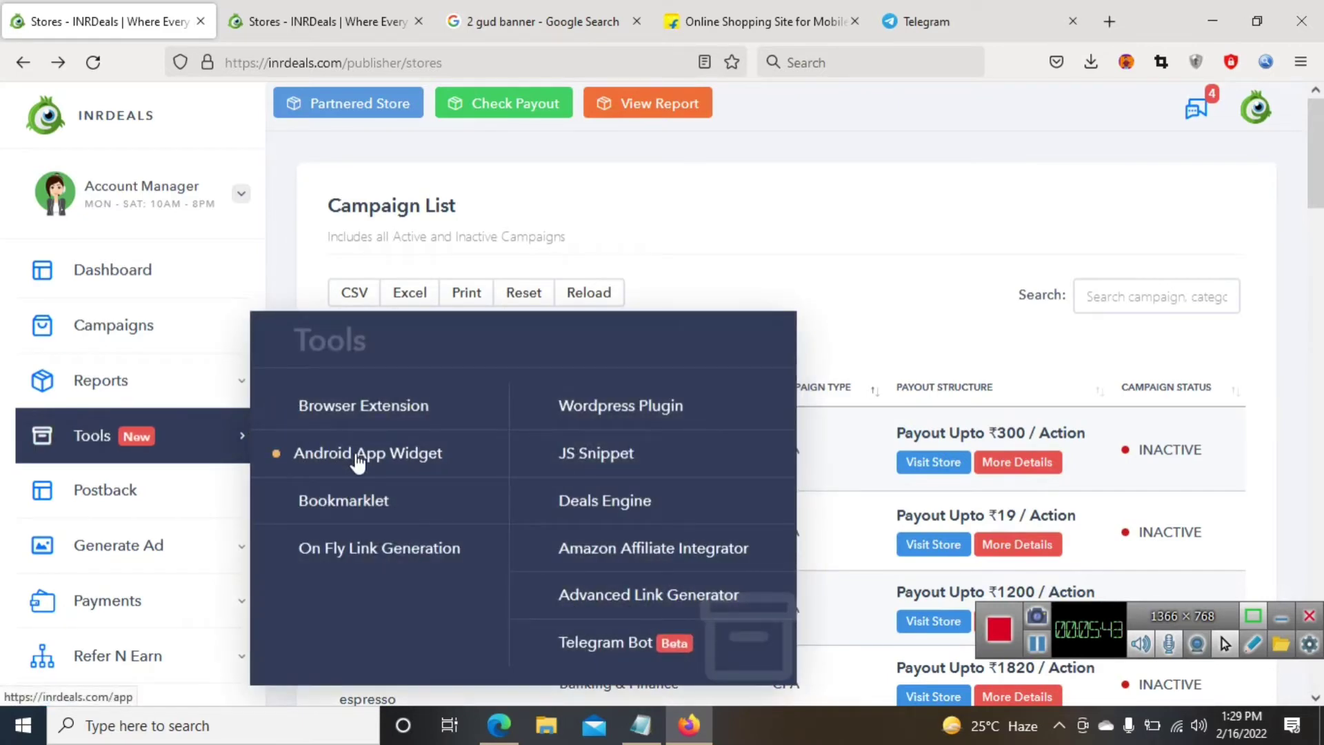
{"action": "left_click", "coordinate": [382, 458]}
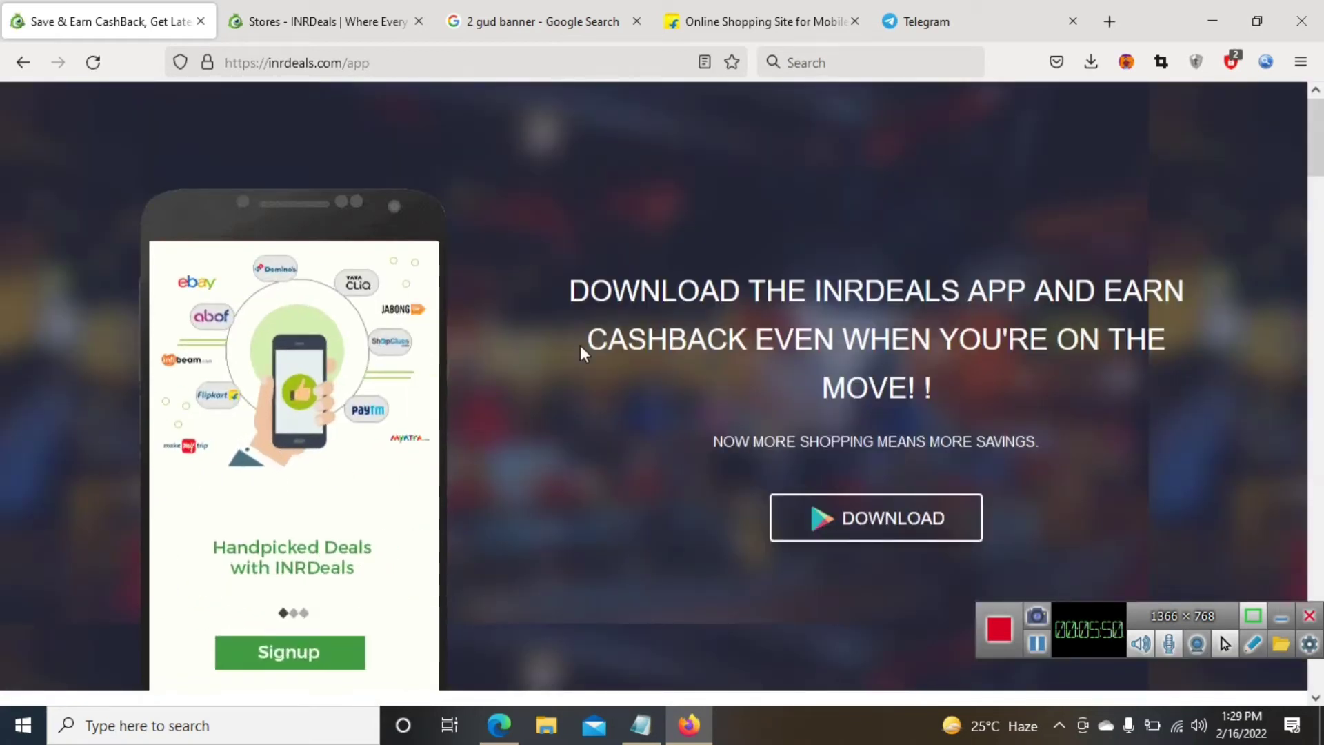
Examine the INRDeals app page's sections on cashback, trending offers, city deals, notifications and referral rewards, ending back at the download banner.
{"action": "scroll", "coordinate": [581, 345], "scroll_direction": "down", "scroll_amount": 10}
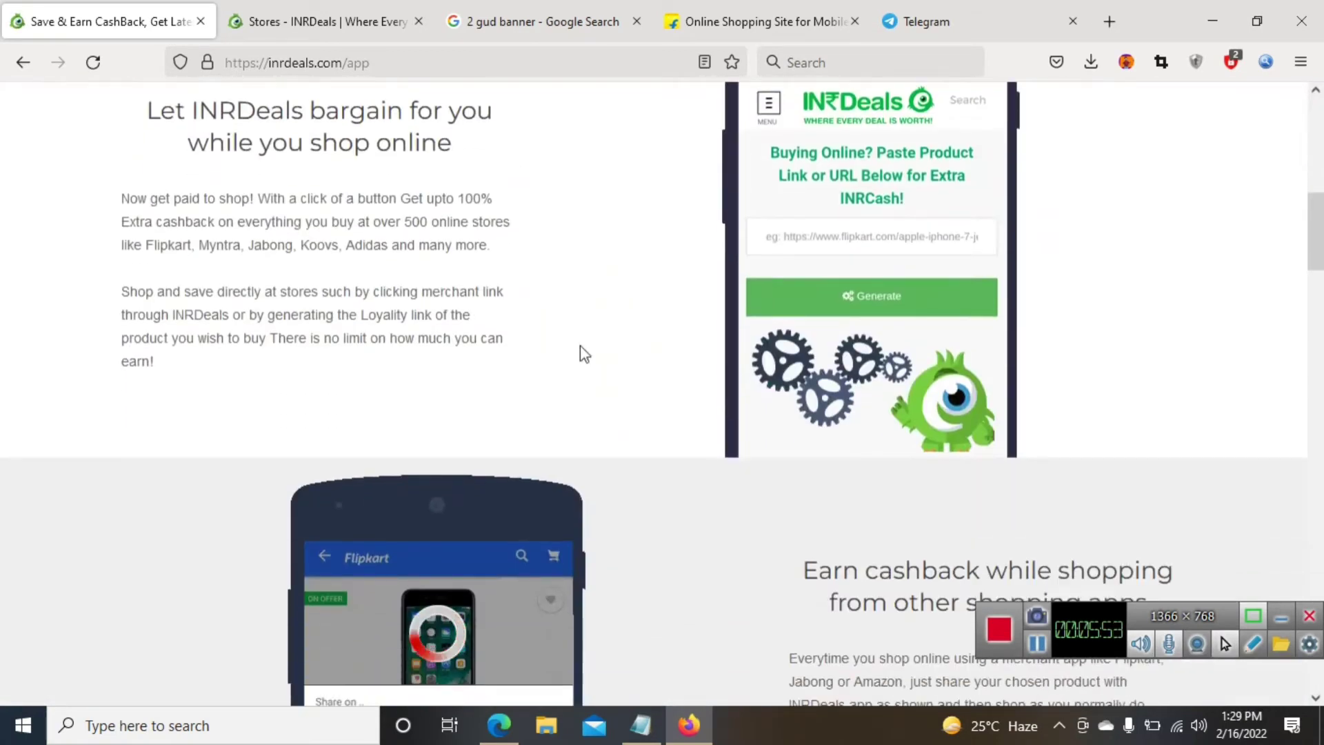
{"action": "scroll", "coordinate": [581, 346], "scroll_direction": "down", "scroll_amount": 8}
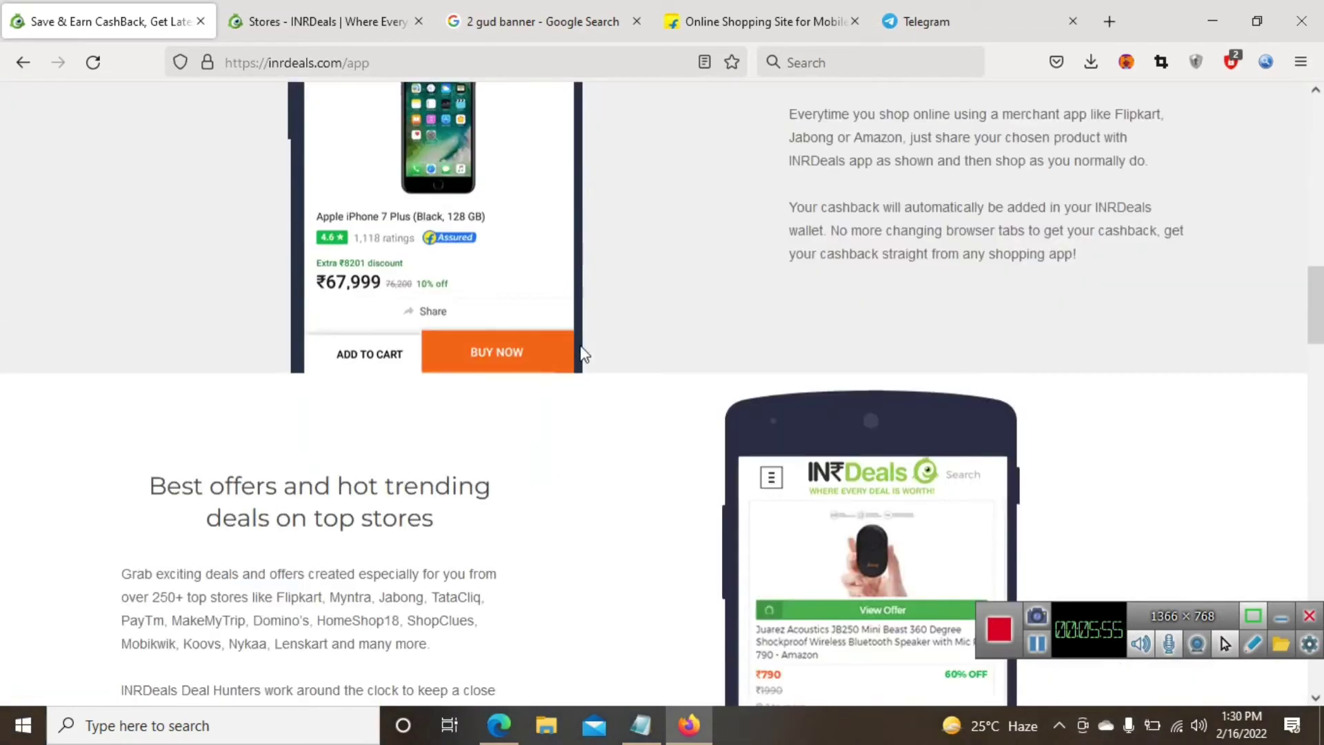
{"action": "scroll", "coordinate": [580, 345], "scroll_direction": "down", "scroll_amount": 5}
{"action": "scroll", "coordinate": [580, 345], "scroll_direction": "up", "scroll_amount": 13}
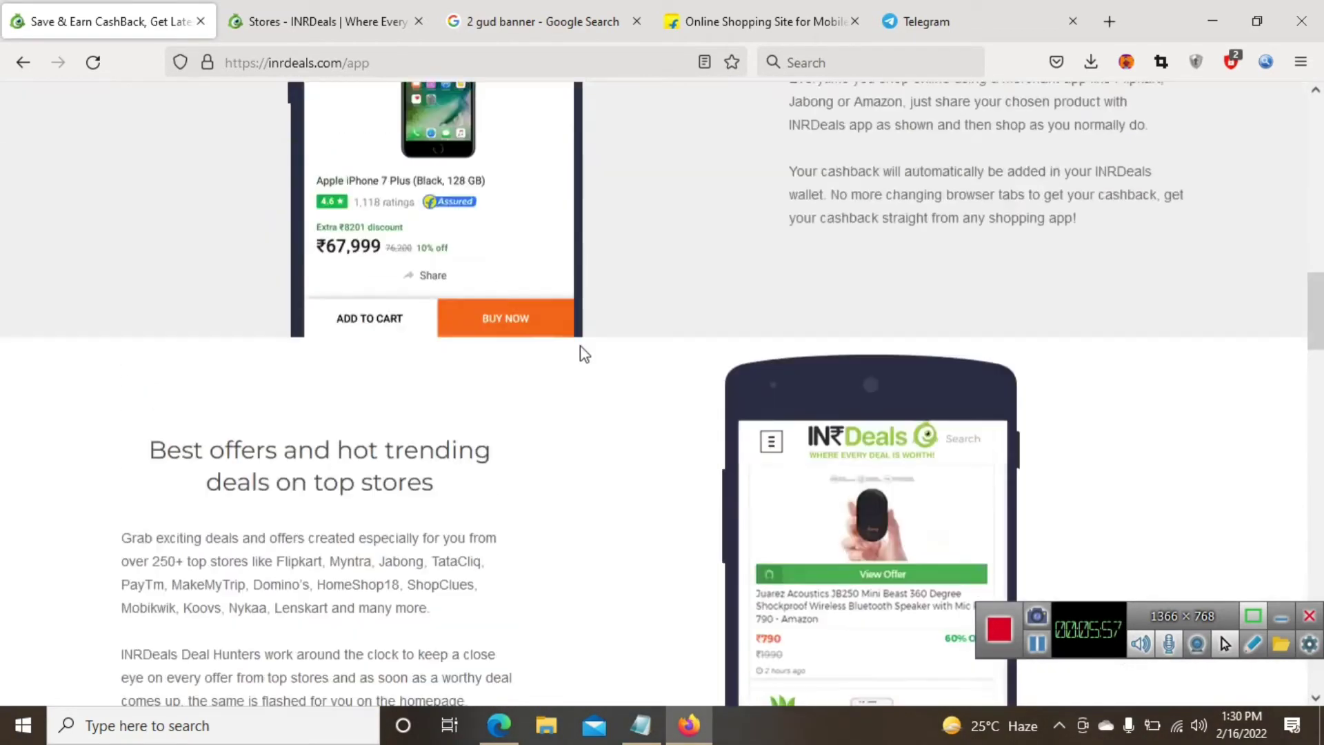
{"action": "scroll", "coordinate": [581, 345], "scroll_direction": "up", "scroll_amount": 5}
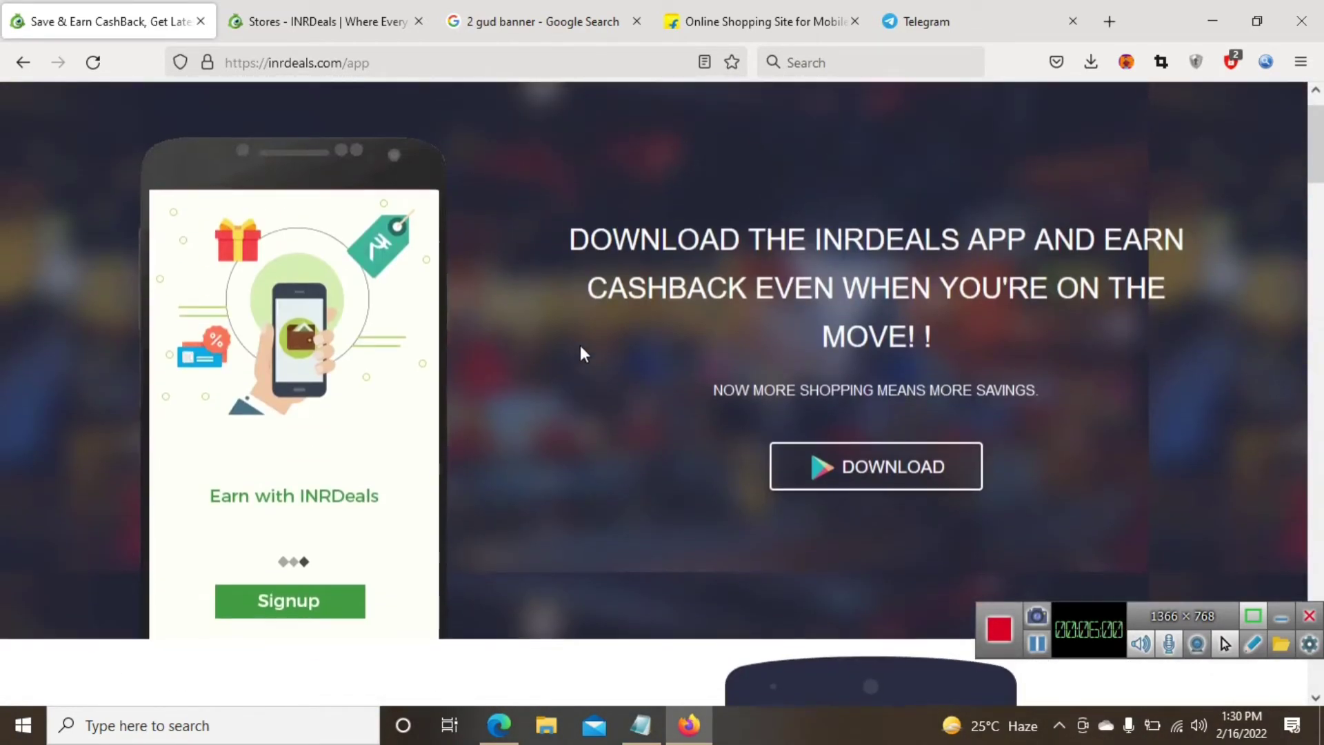
{"action": "scroll", "coordinate": [581, 345], "scroll_direction": "down", "scroll_amount": 6}
{"action": "scroll", "coordinate": [581, 345], "scroll_direction": "down", "scroll_amount": 3}
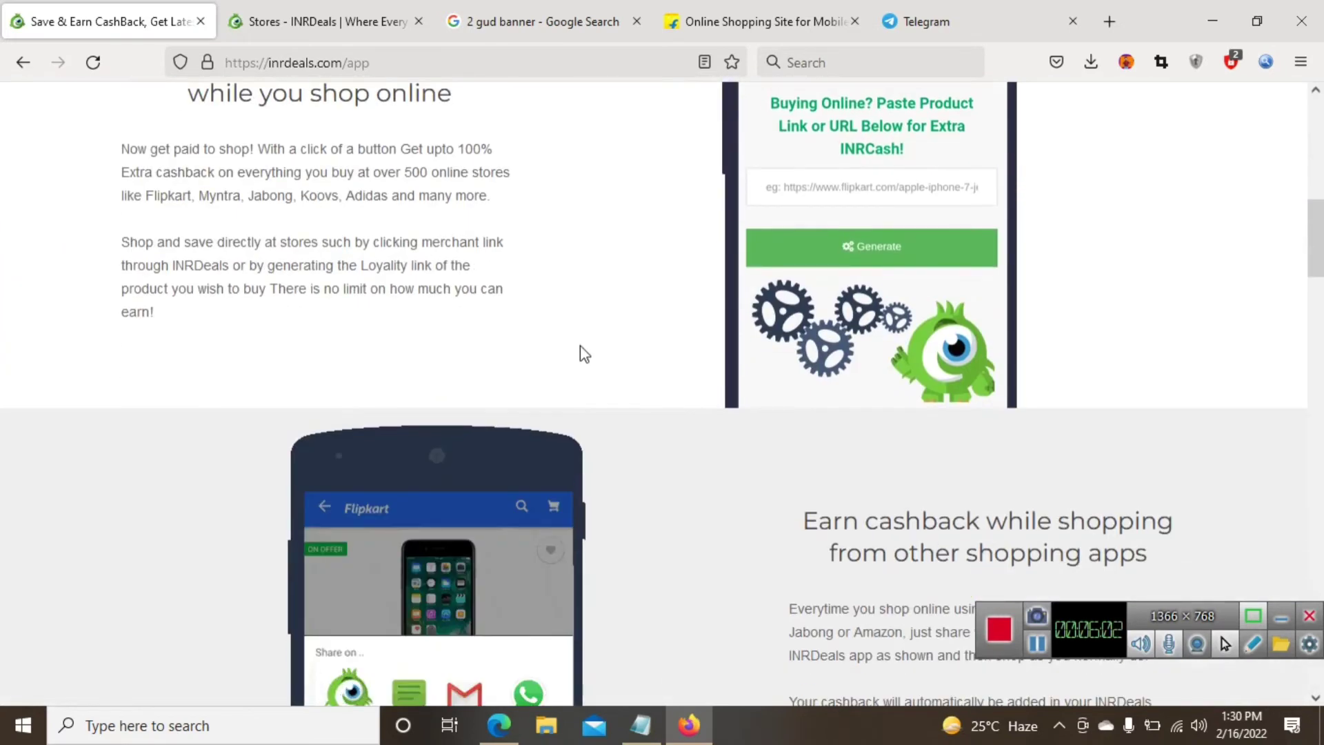
{"action": "scroll", "coordinate": [581, 353], "scroll_direction": "down", "scroll_amount": 8}
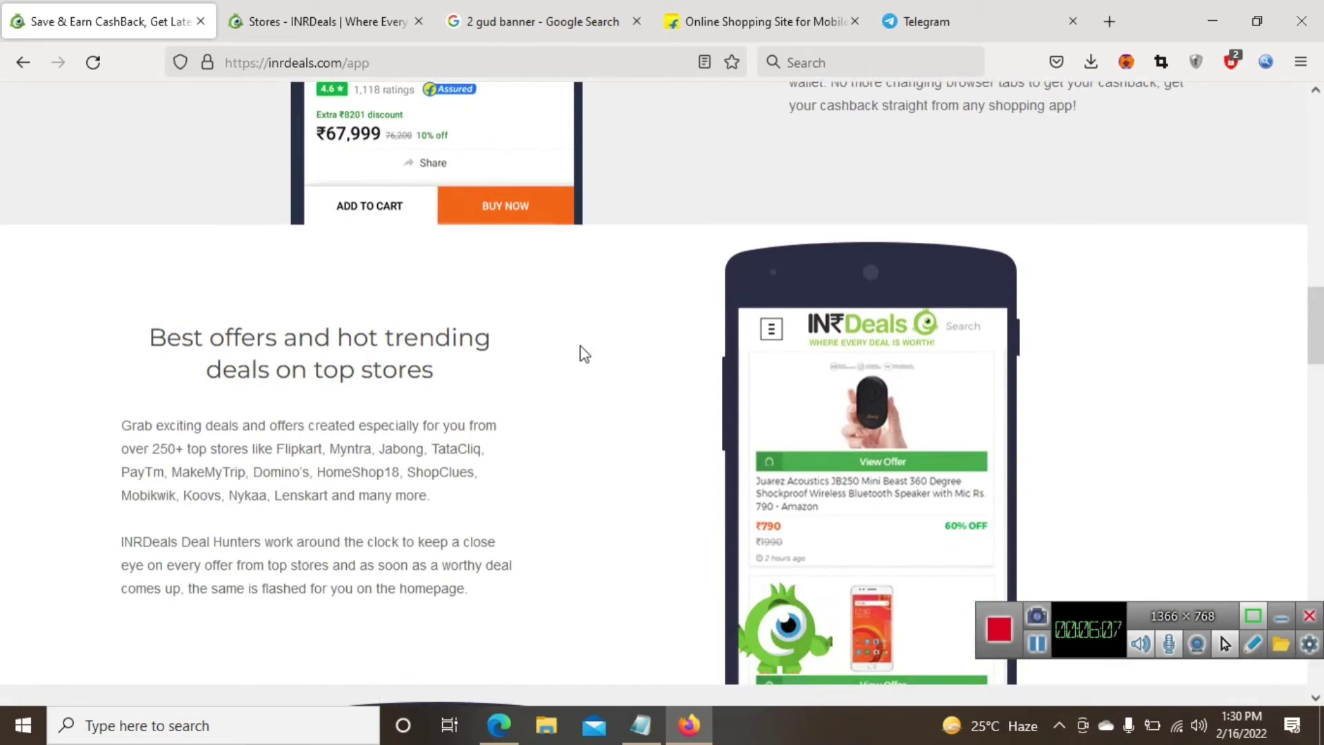
{"action": "scroll", "coordinate": [580, 353], "scroll_direction": "down", "scroll_amount": 8}
{"action": "scroll", "coordinate": [583, 353], "scroll_direction": "down", "scroll_amount": 15}
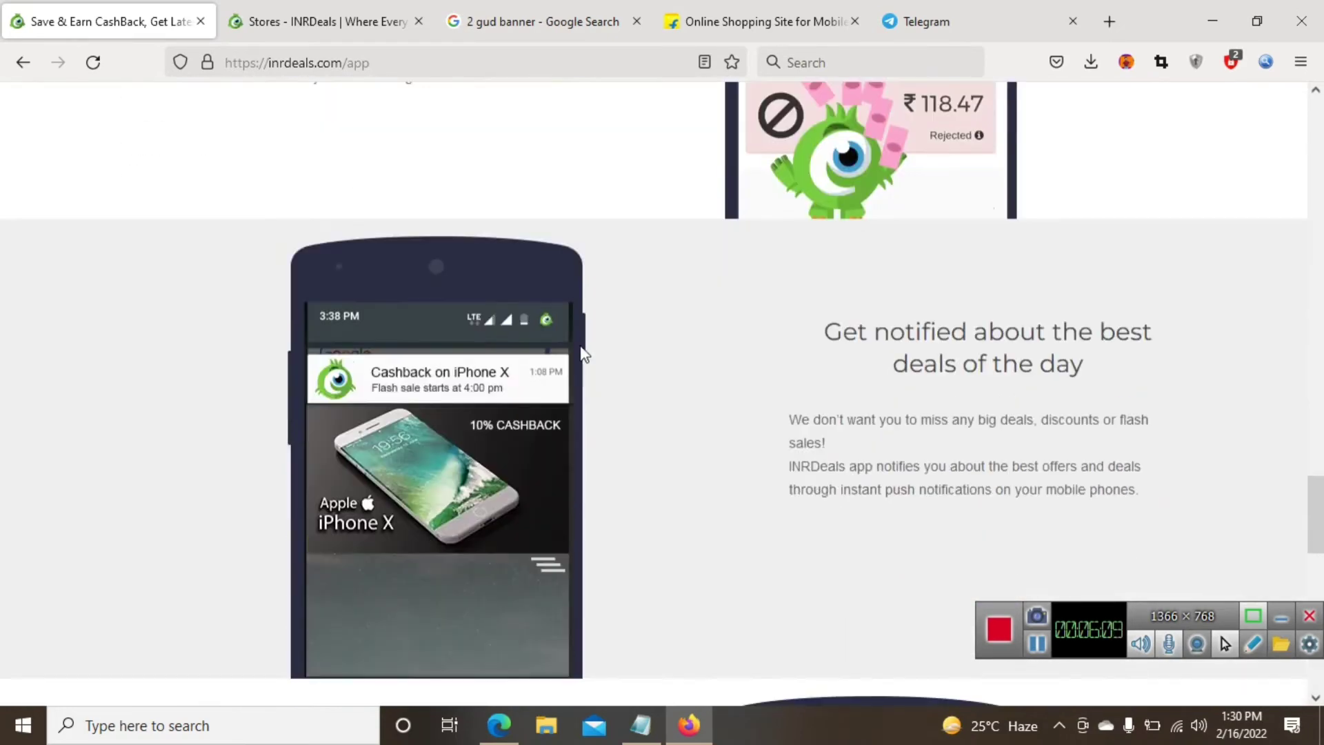
{"action": "scroll", "coordinate": [580, 345], "scroll_direction": "down", "scroll_amount": 5}
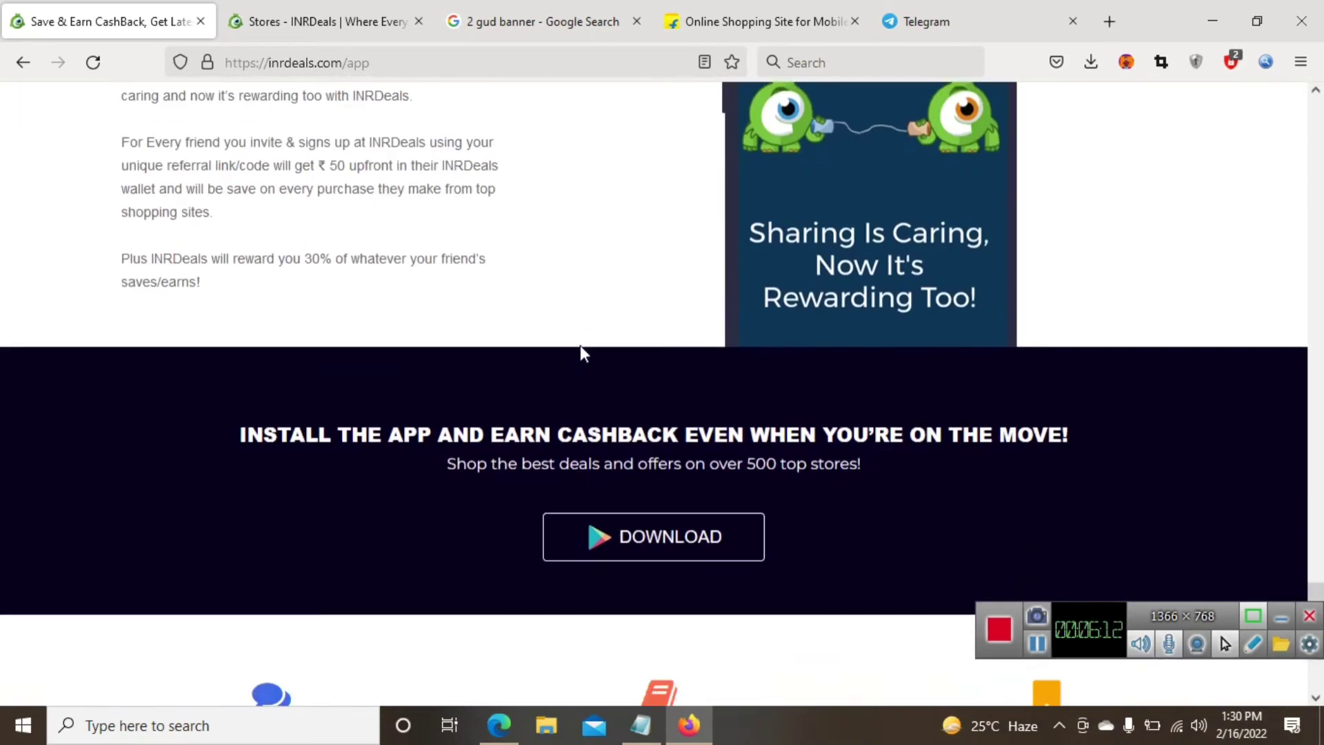
{"action": "scroll", "coordinate": [580, 353], "scroll_direction": "up", "scroll_amount": 20}
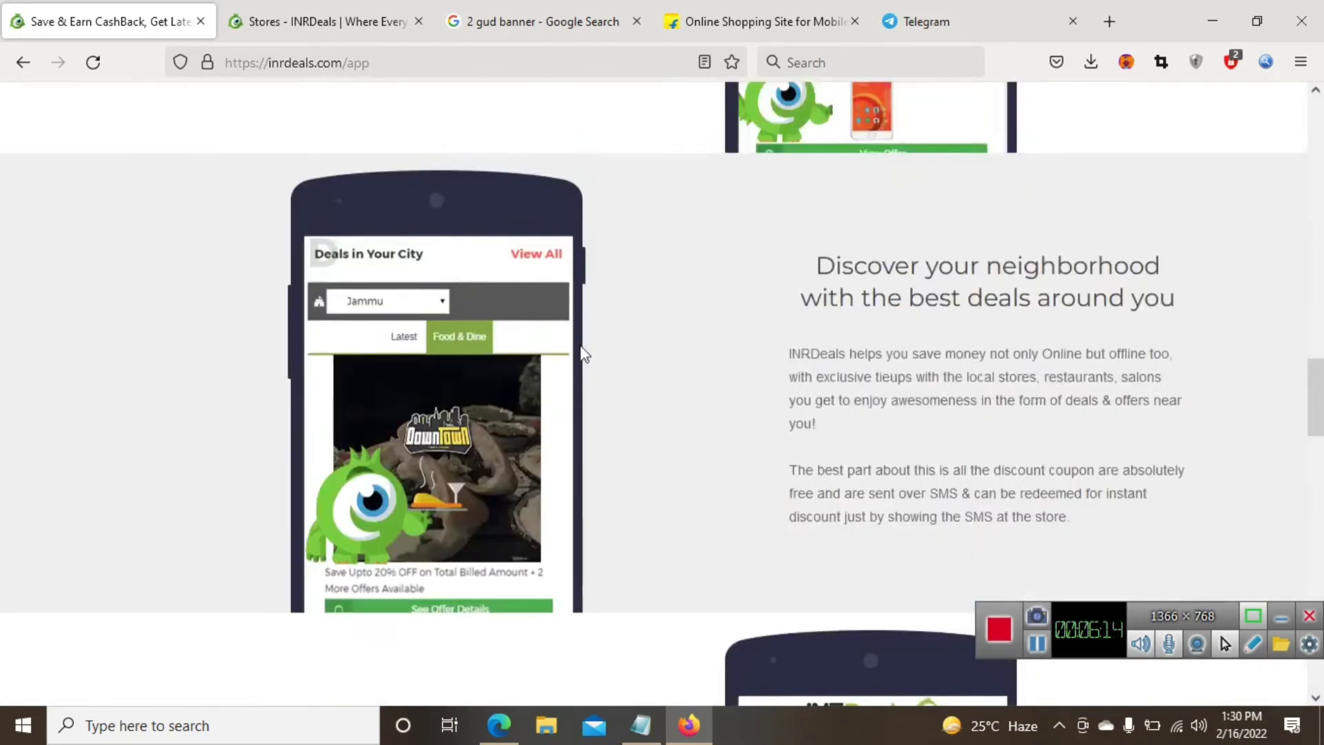
{"action": "scroll", "coordinate": [581, 354], "scroll_direction": "up", "scroll_amount": 6}
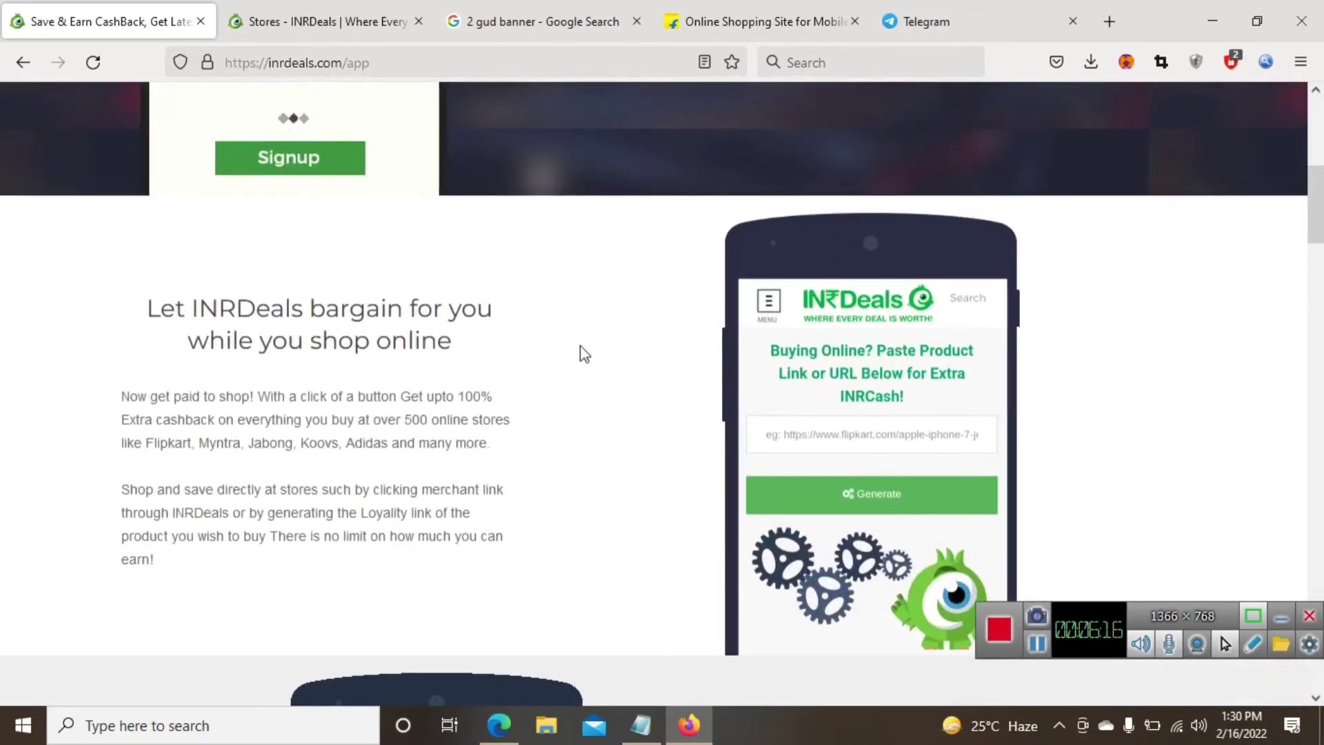
{"action": "scroll", "coordinate": [580, 352], "scroll_direction": "up", "scroll_amount": 7}
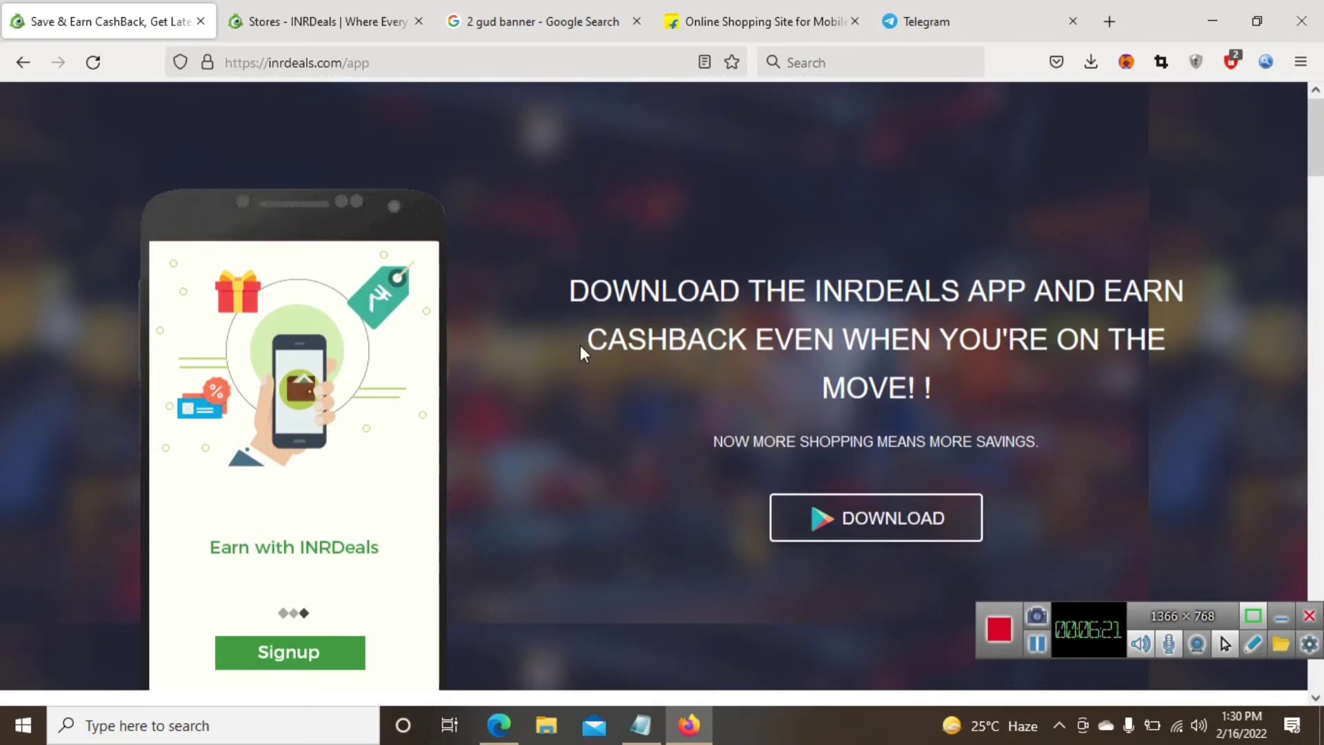
Return to the publisher area and review the Bookmarklet tool page, including its list of browser installation questions.
{"action": "left_click", "coordinate": [25, 63]}
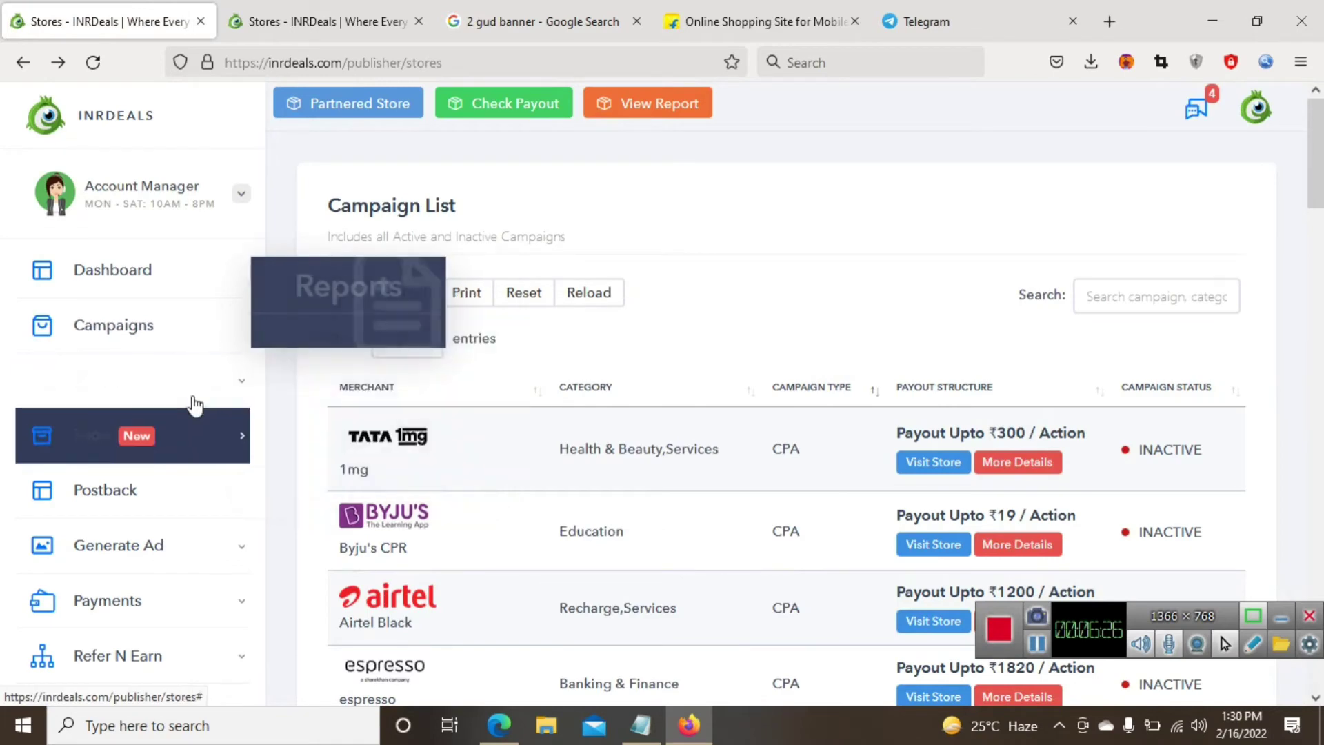
{"action": "mouse_move", "coordinate": [215, 418]}
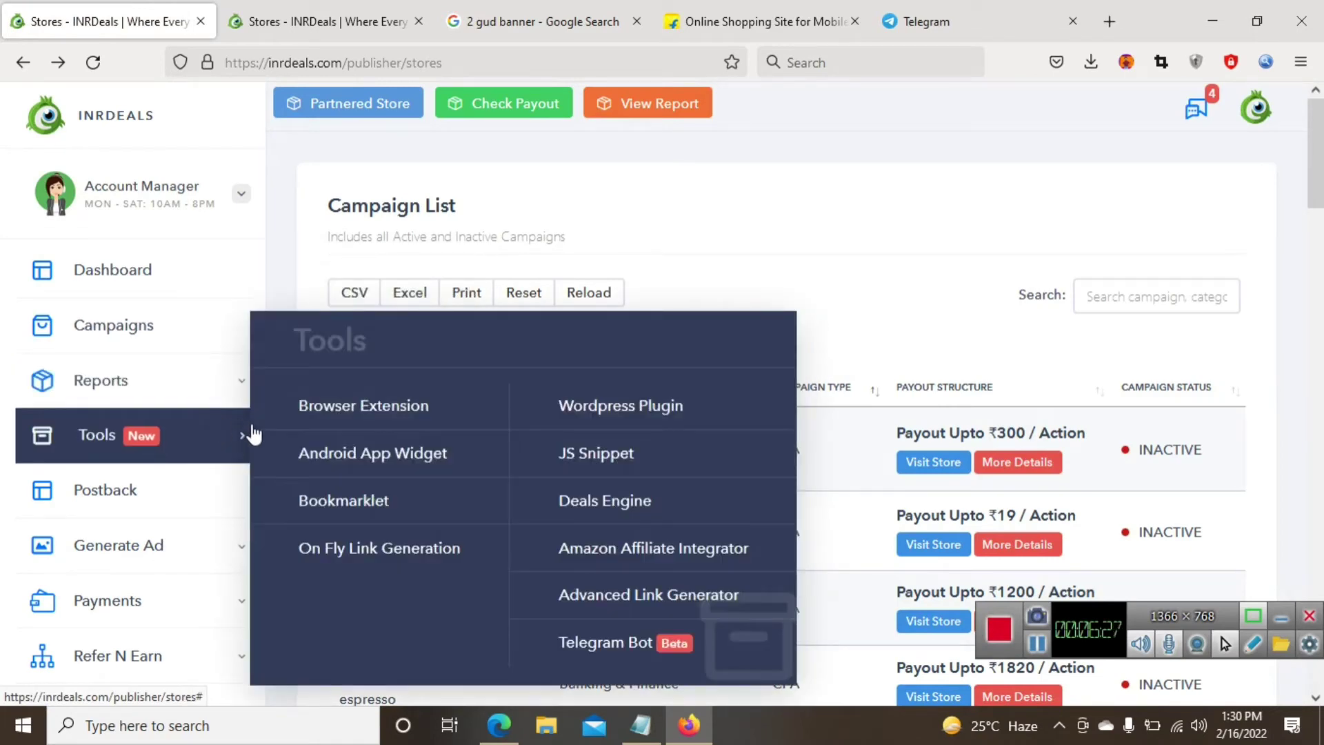
{"action": "left_click", "coordinate": [358, 509]}
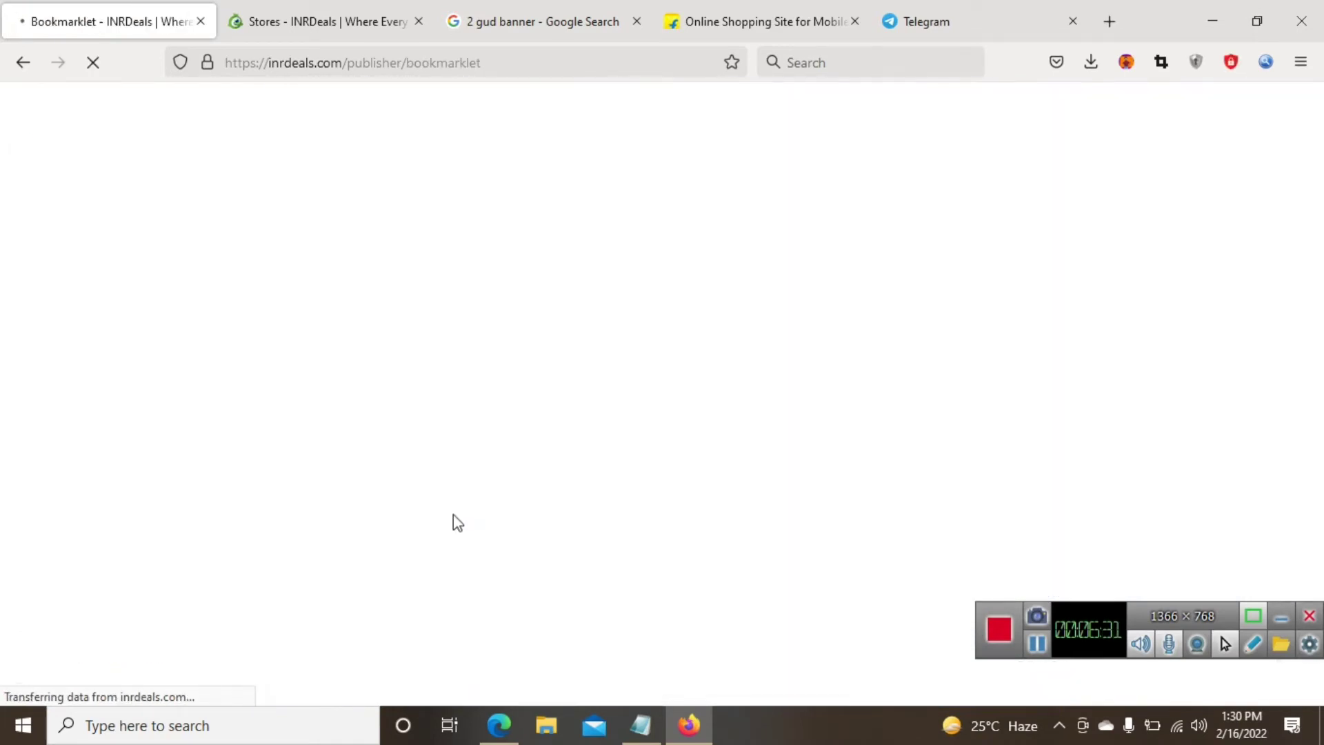
{"action": "scroll", "coordinate": [453, 515], "scroll_direction": "down", "scroll_amount": 4}
{"action": "scroll", "coordinate": [453, 514], "scroll_direction": "up", "scroll_amount": 5}
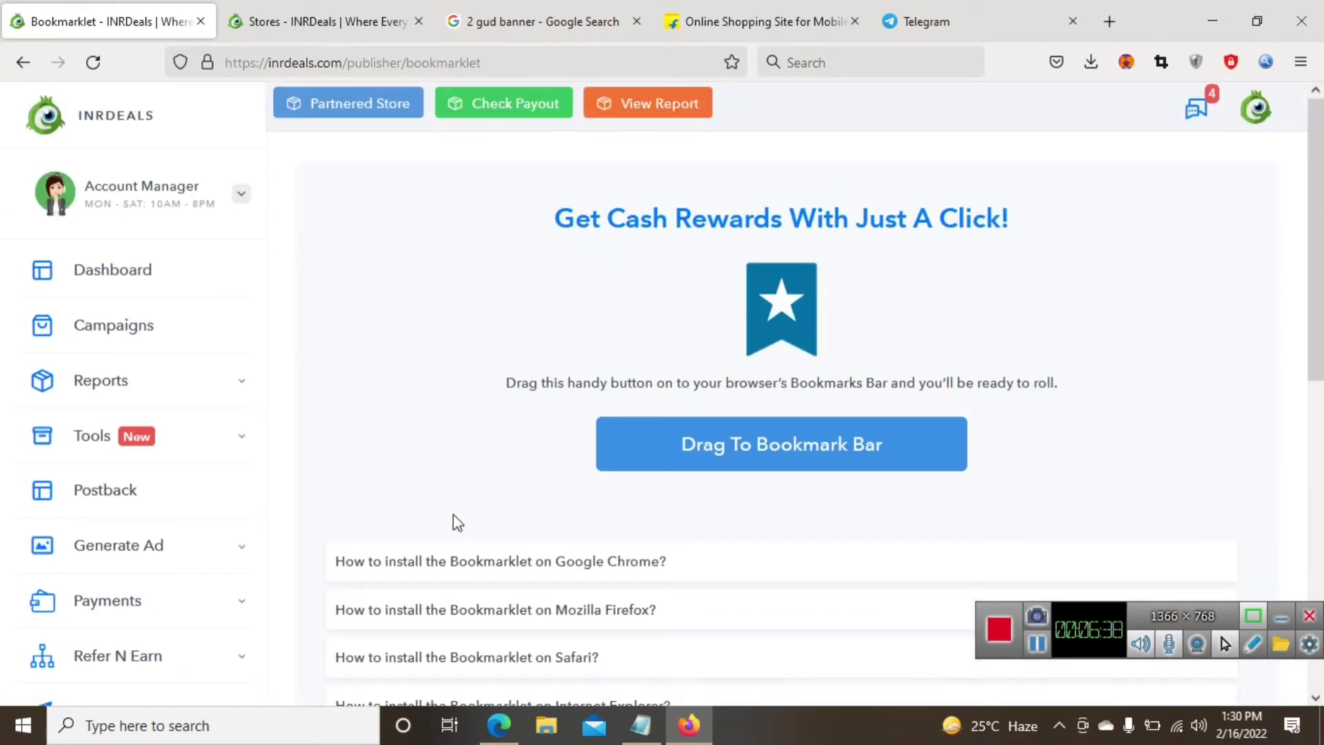
{"action": "scroll", "coordinate": [453, 515], "scroll_direction": "down", "scroll_amount": 1}
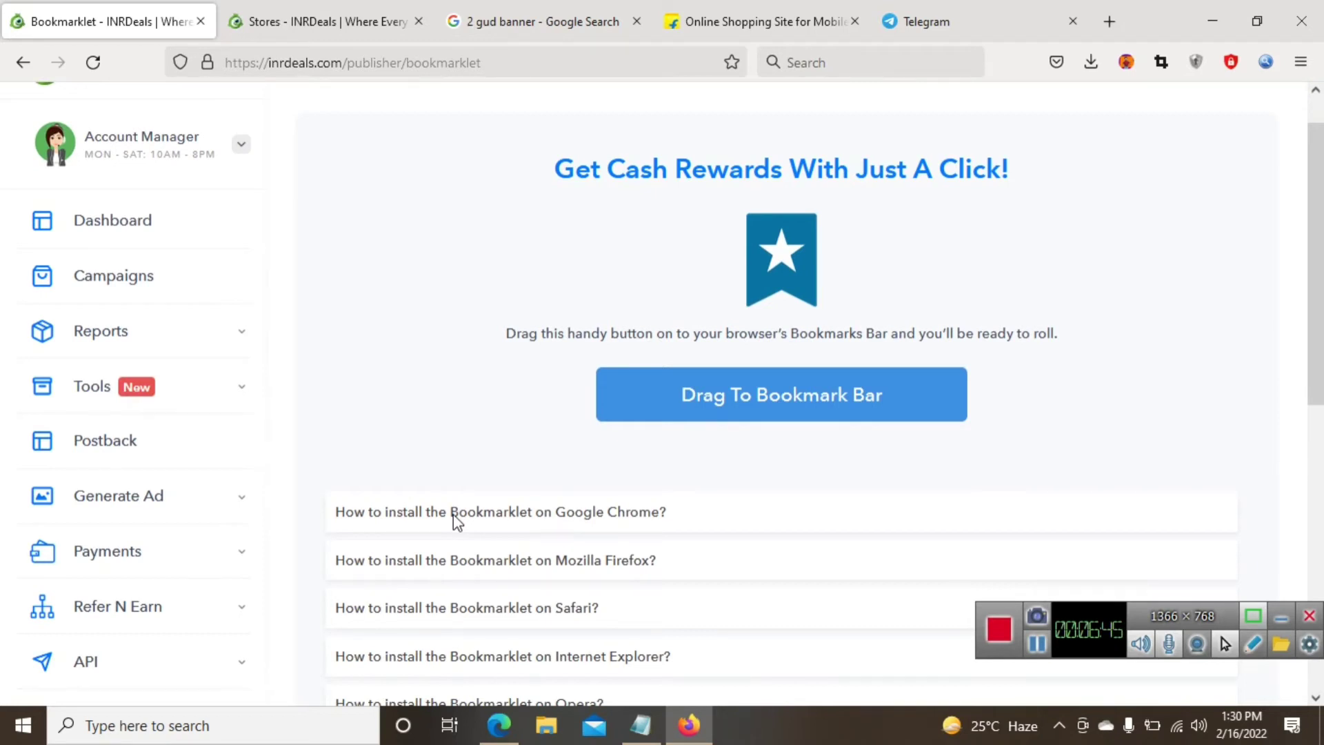
{"action": "scroll", "coordinate": [453, 515], "scroll_direction": "down", "scroll_amount": 6}
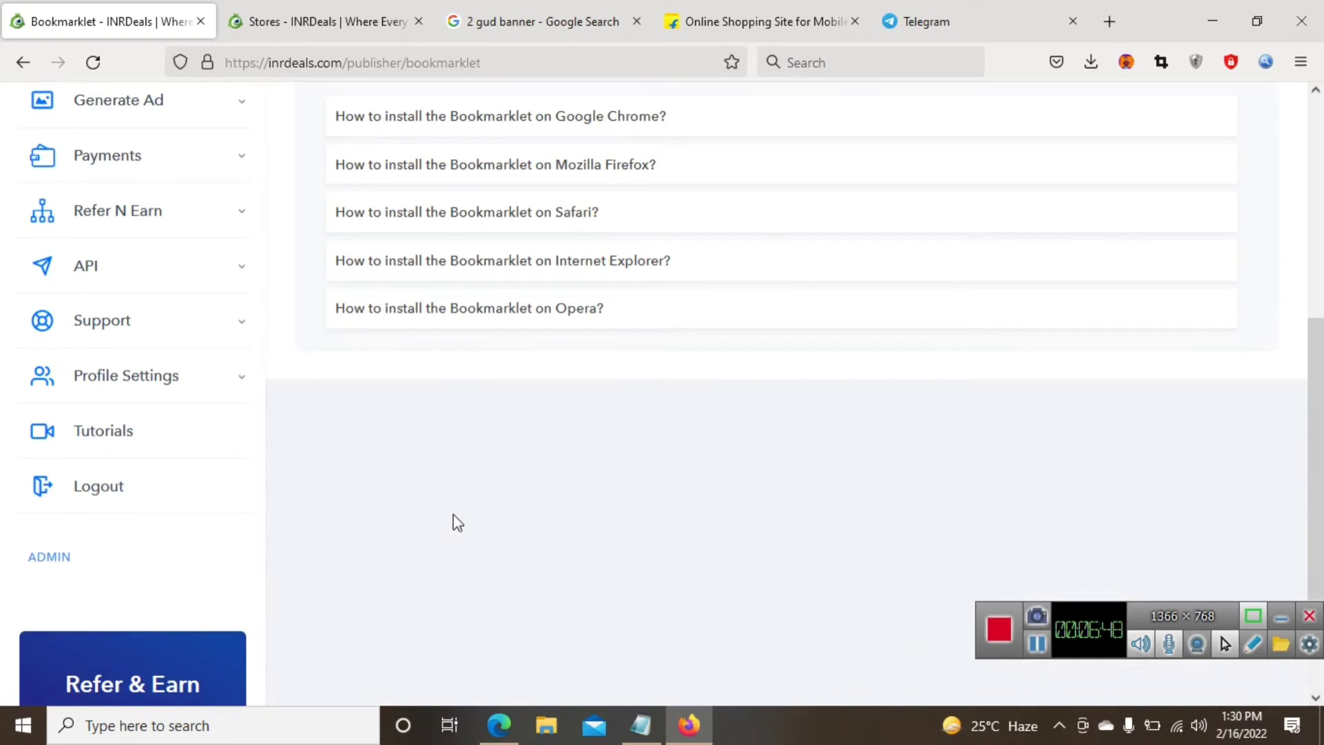
{"action": "scroll", "coordinate": [453, 514], "scroll_direction": "up", "scroll_amount": 5}
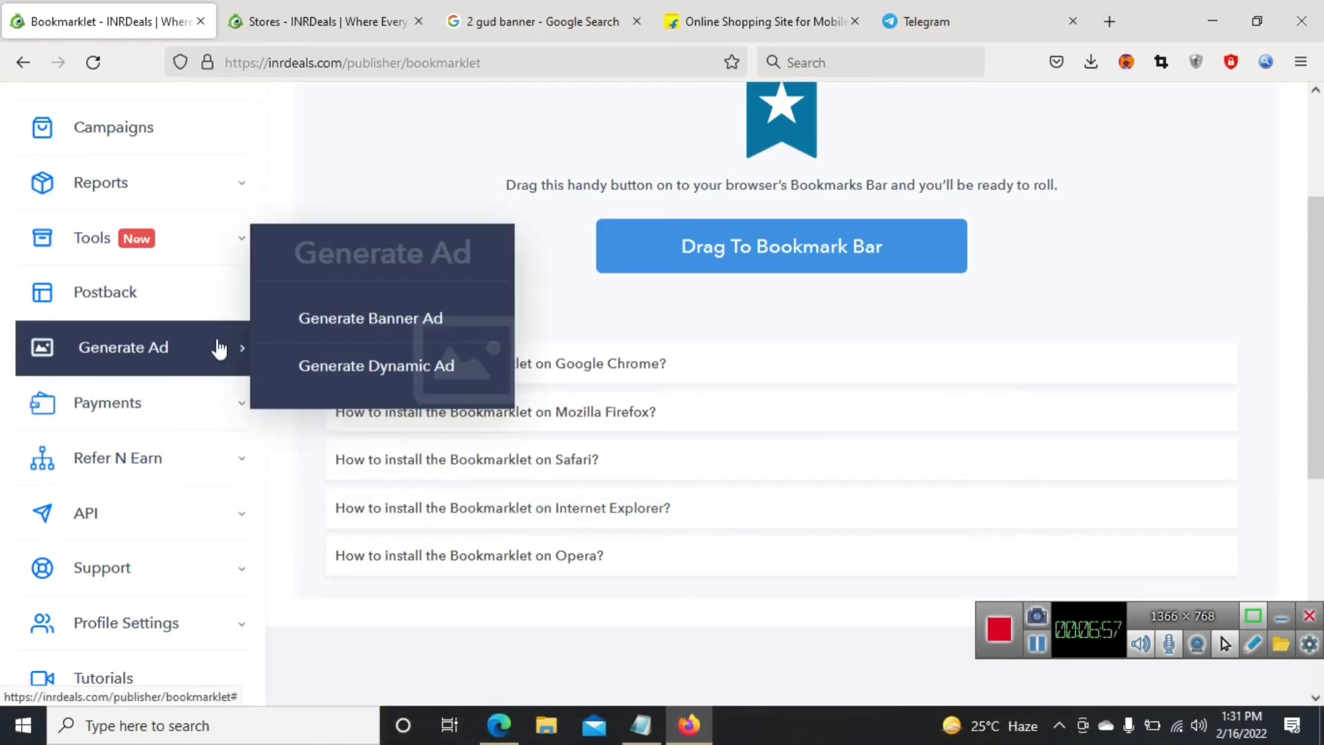
Open the Wordpress Plugin tool page and look over its description and common questions.
{"action": "mouse_move", "coordinate": [212, 405]}
{"action": "mouse_move", "coordinate": [216, 245]}
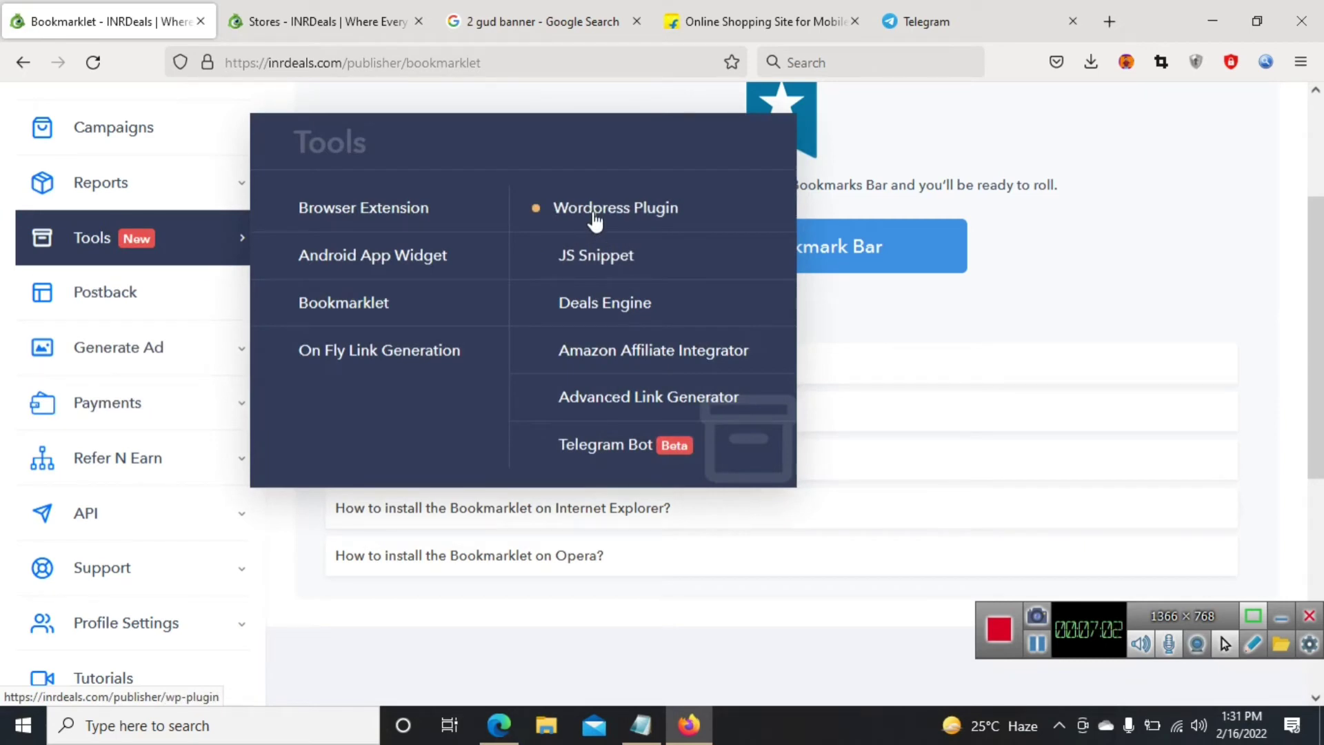
{"action": "left_click", "coordinate": [631, 211]}
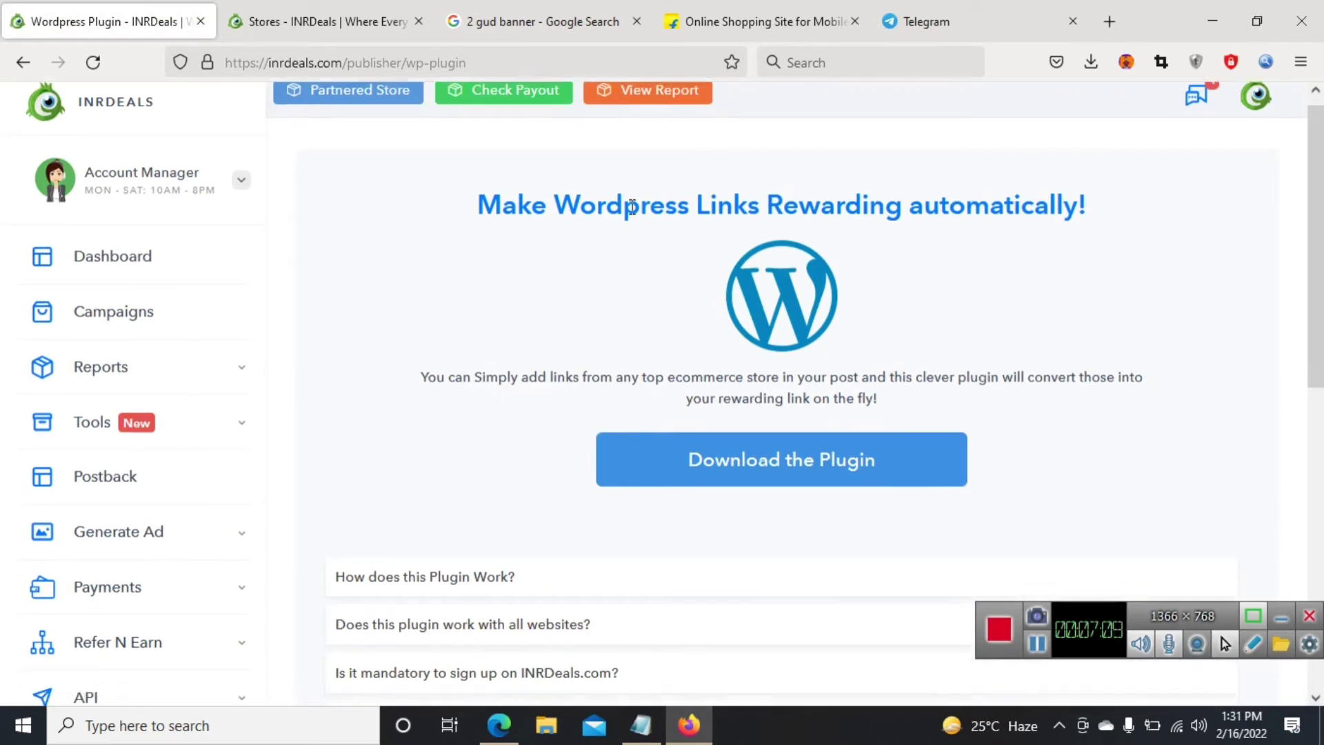
{"action": "scroll", "coordinate": [631, 207], "scroll_direction": "down", "scroll_amount": 7}
{"action": "scroll", "coordinate": [632, 213], "scroll_direction": "up", "scroll_amount": 8}
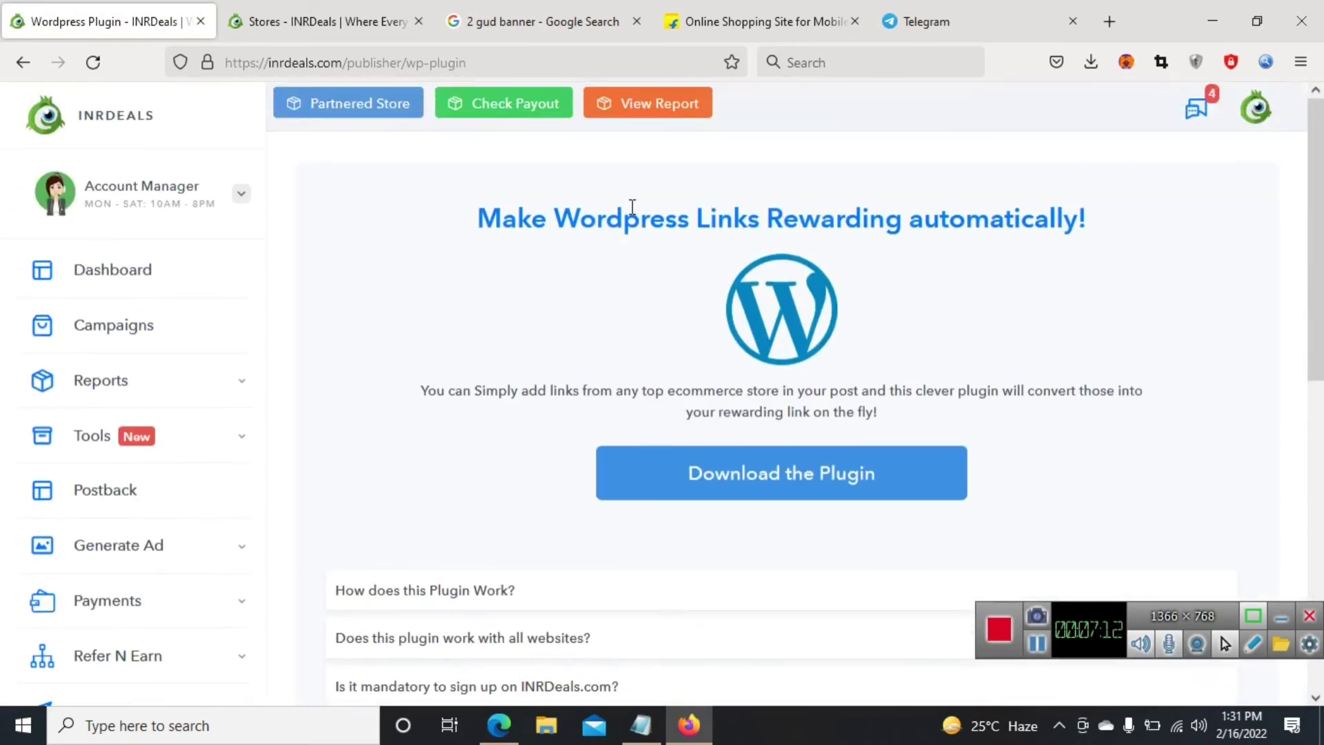
Open the JS Snippet tool page and review the website code with its placement instructions.
{"action": "mouse_move", "coordinate": [267, 433]}
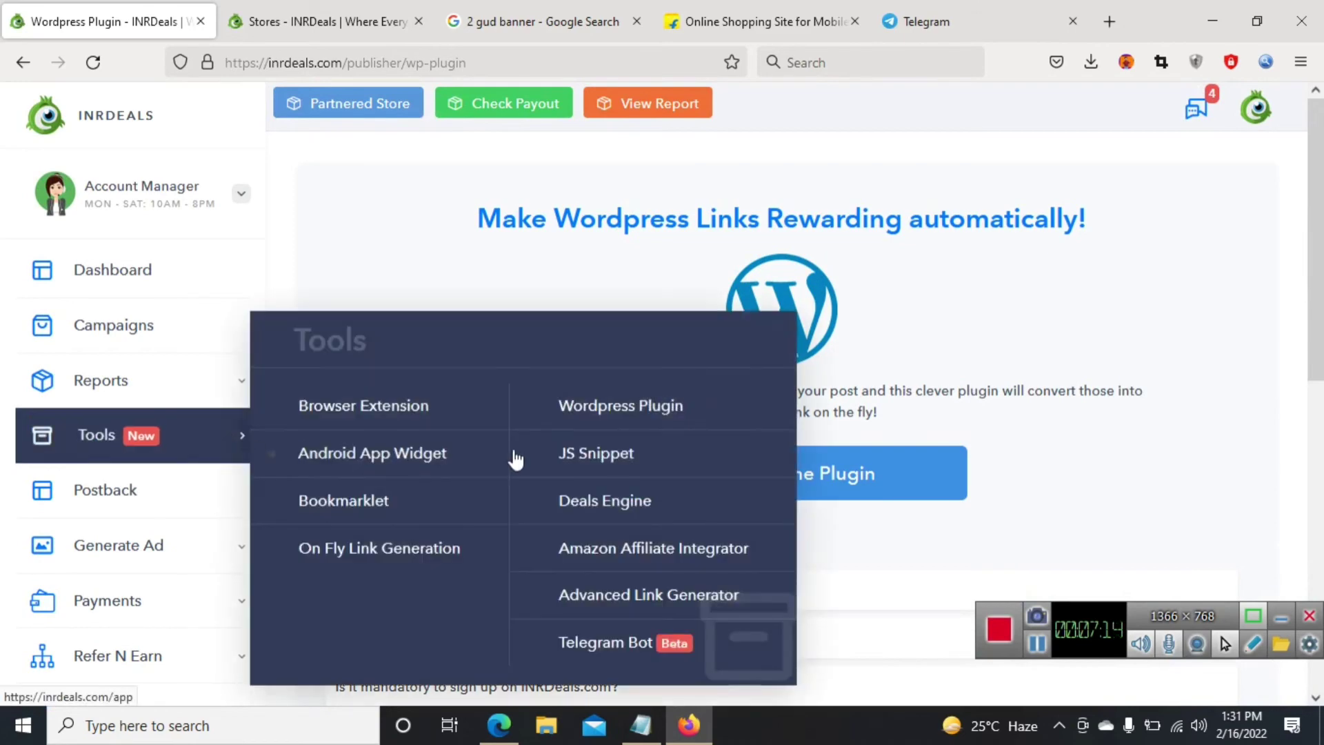
{"action": "left_click", "coordinate": [581, 458]}
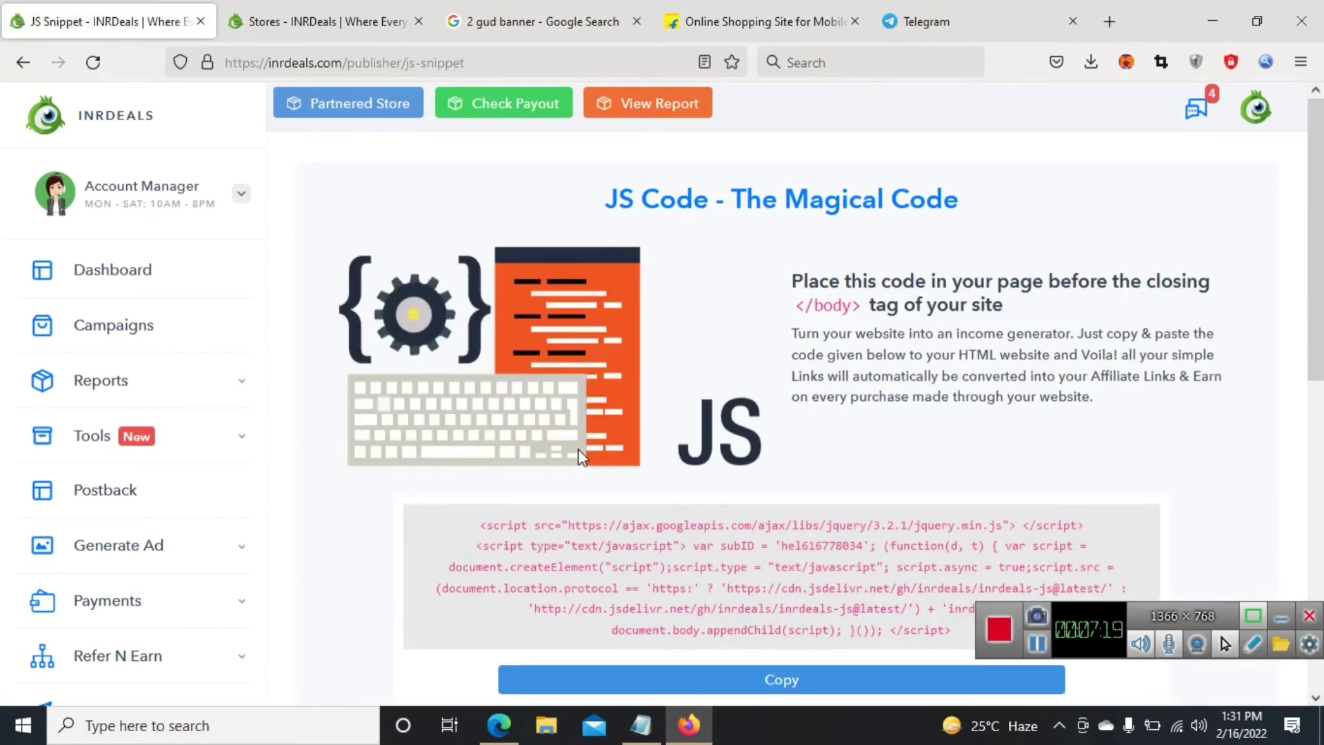
{"action": "scroll", "coordinate": [577, 448], "scroll_direction": "down", "scroll_amount": 6}
{"action": "scroll", "coordinate": [583, 459], "scroll_direction": "up", "scroll_amount": 1}
{"action": "scroll", "coordinate": [582, 458], "scroll_direction": "up", "scroll_amount": 3}
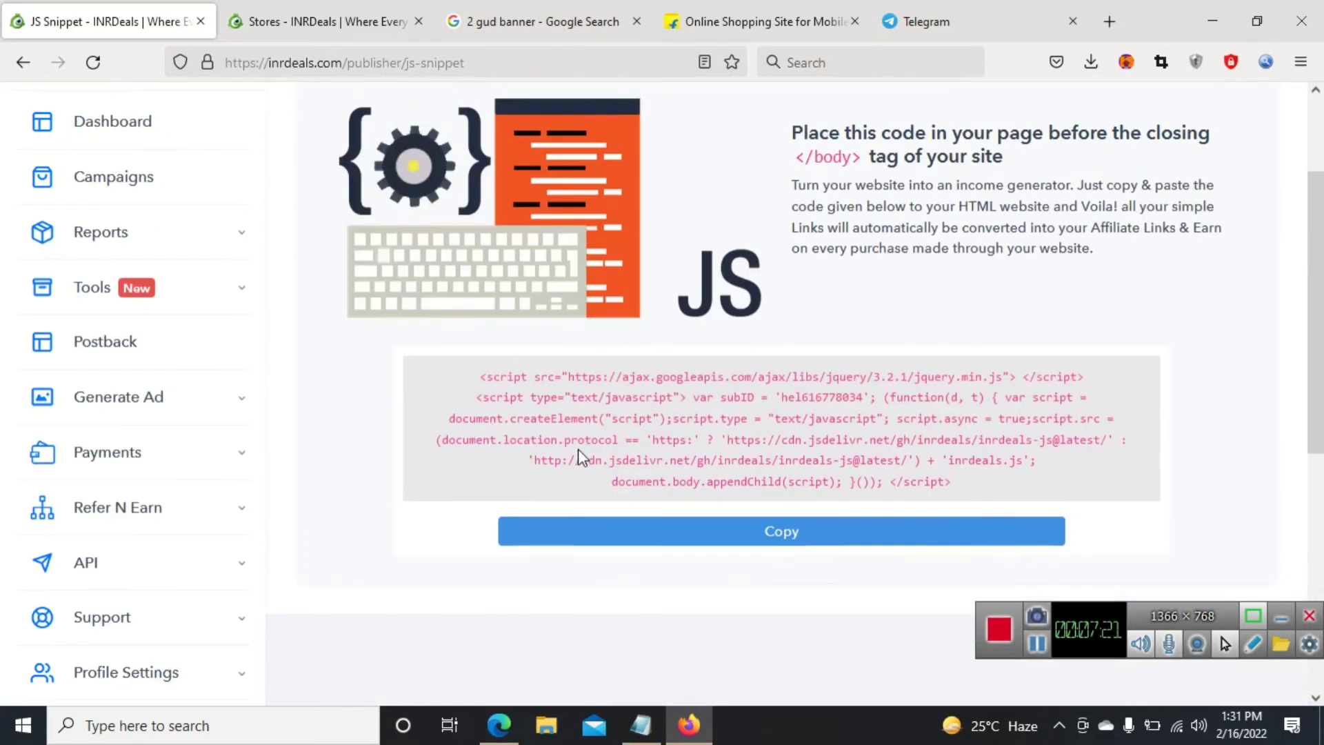
{"action": "scroll", "coordinate": [577, 449], "scroll_direction": "up", "scroll_amount": 3}
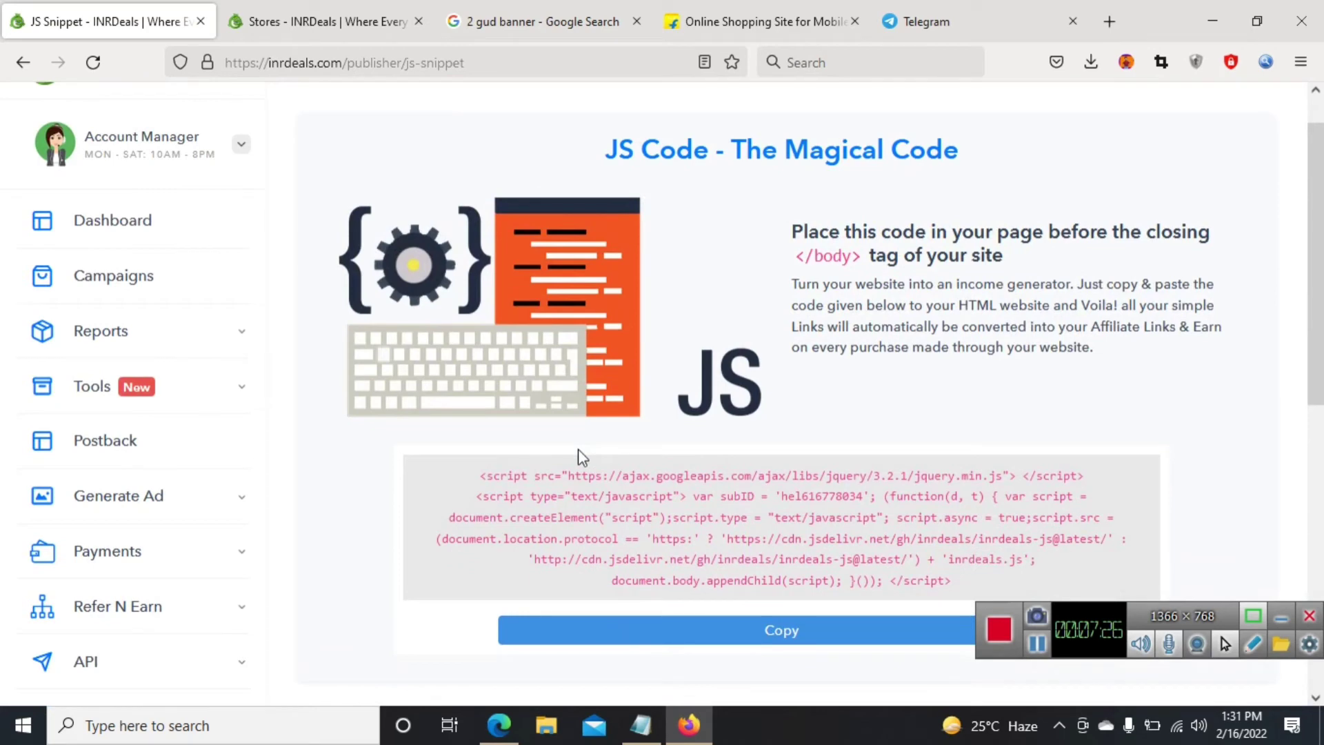
{"action": "scroll", "coordinate": [583, 458], "scroll_direction": "down", "scroll_amount": 1}
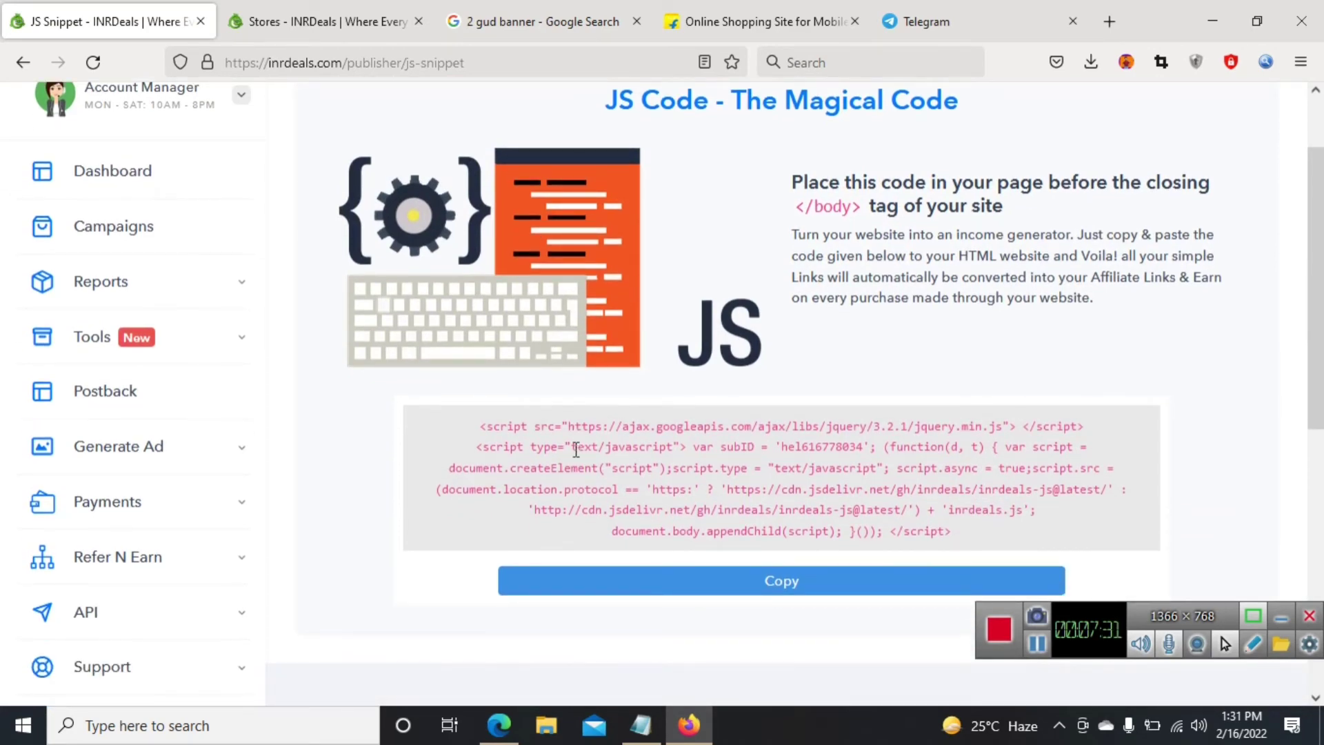
Open the Deals Engine tool page and review its embed code, benefits and partner stores.
{"action": "left_click", "coordinate": [183, 336]}
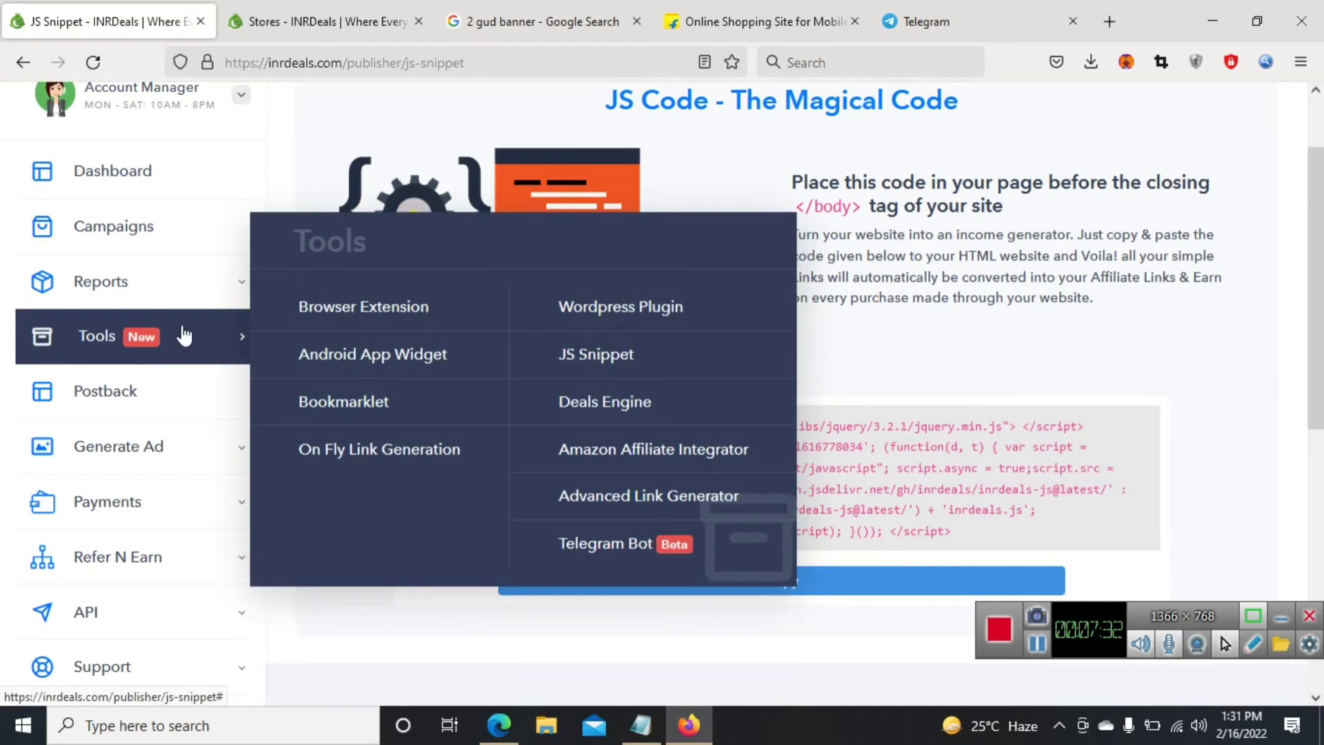
{"action": "left_click", "coordinate": [597, 405]}
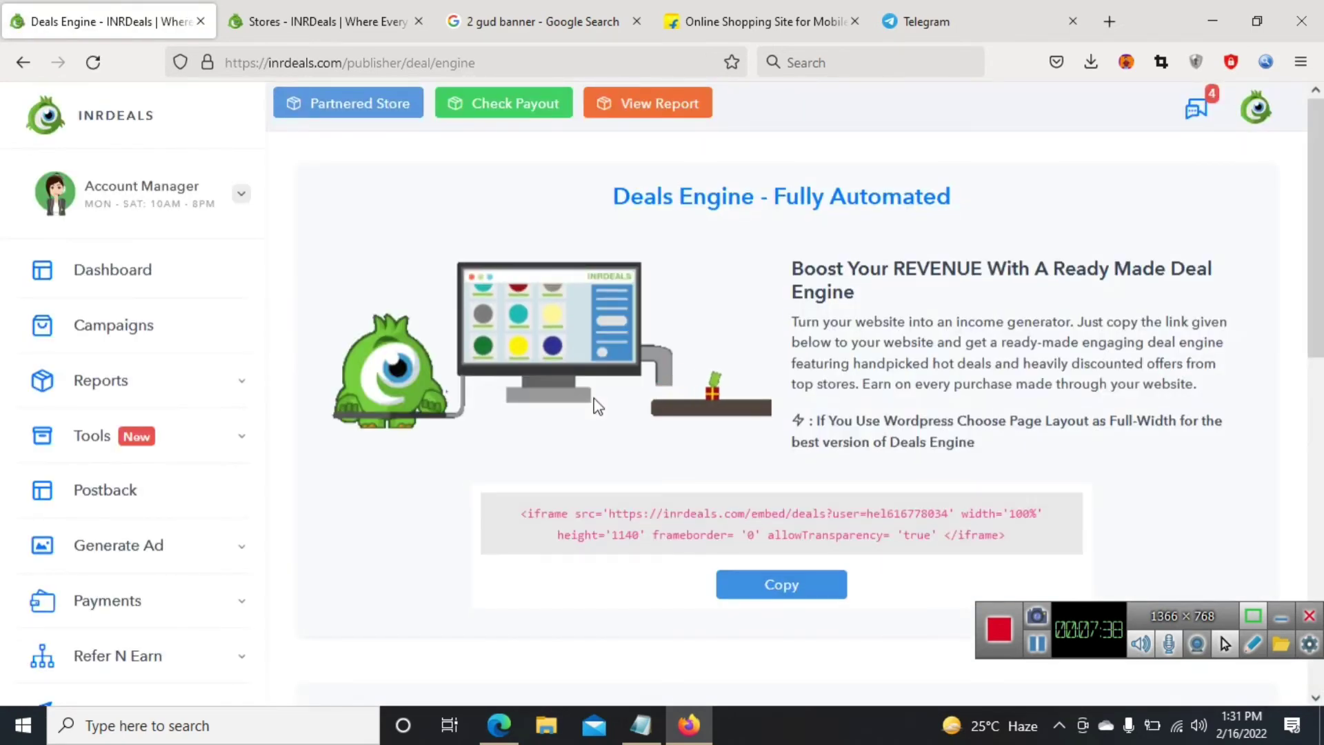
{"action": "scroll", "coordinate": [597, 406], "scroll_direction": "down", "scroll_amount": 3}
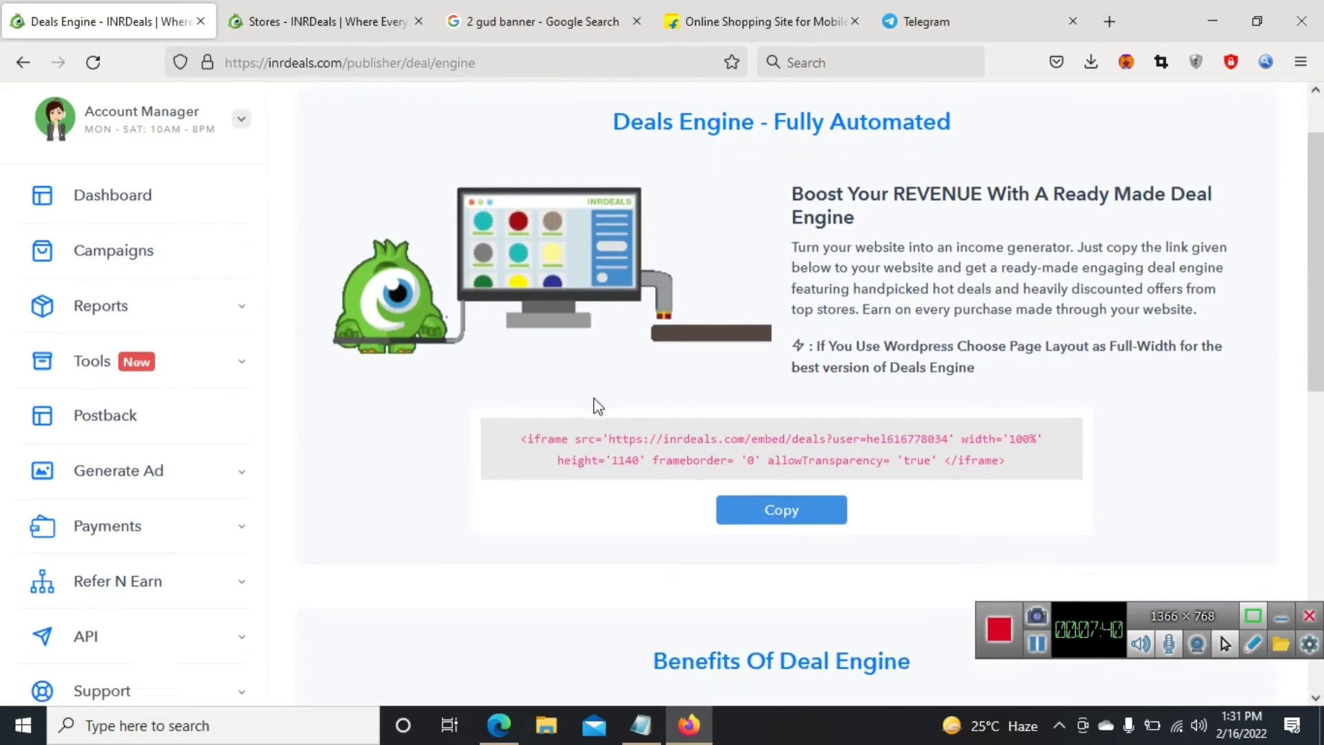
{"action": "scroll", "coordinate": [597, 405], "scroll_direction": "down", "scroll_amount": 2}
{"action": "scroll", "coordinate": [597, 405], "scroll_direction": "up", "scroll_amount": 4}
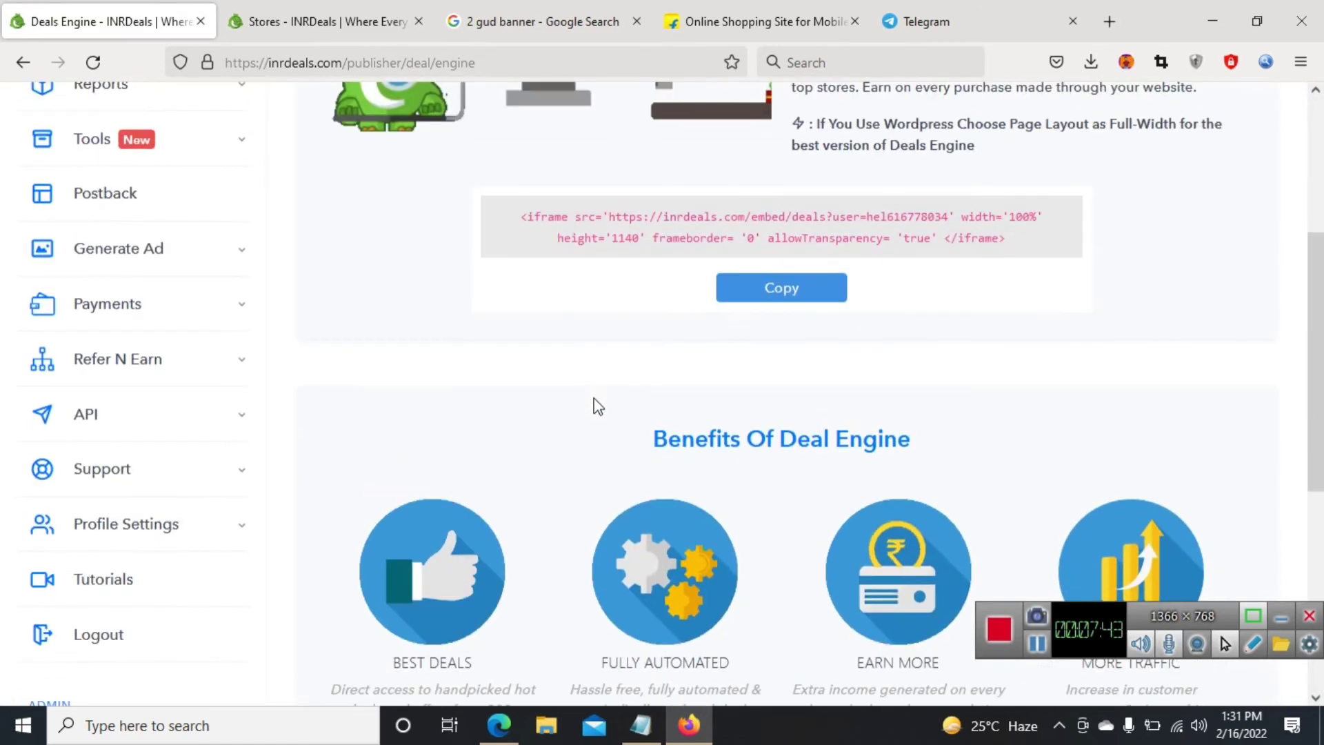
{"action": "scroll", "coordinate": [597, 405], "scroll_direction": "down", "scroll_amount": 1}
{"action": "scroll", "coordinate": [597, 406], "scroll_direction": "down", "scroll_amount": 10}
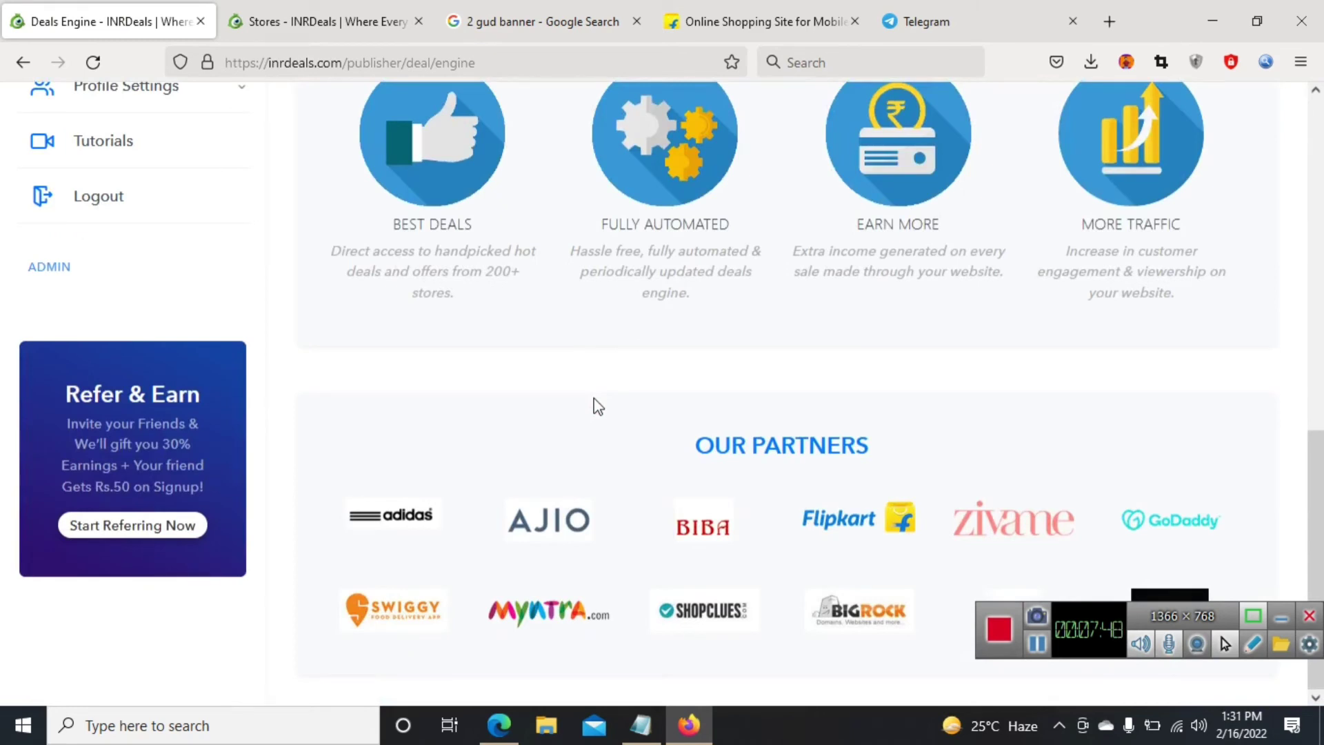
{"action": "scroll", "coordinate": [598, 406], "scroll_direction": "up", "scroll_amount": 1}
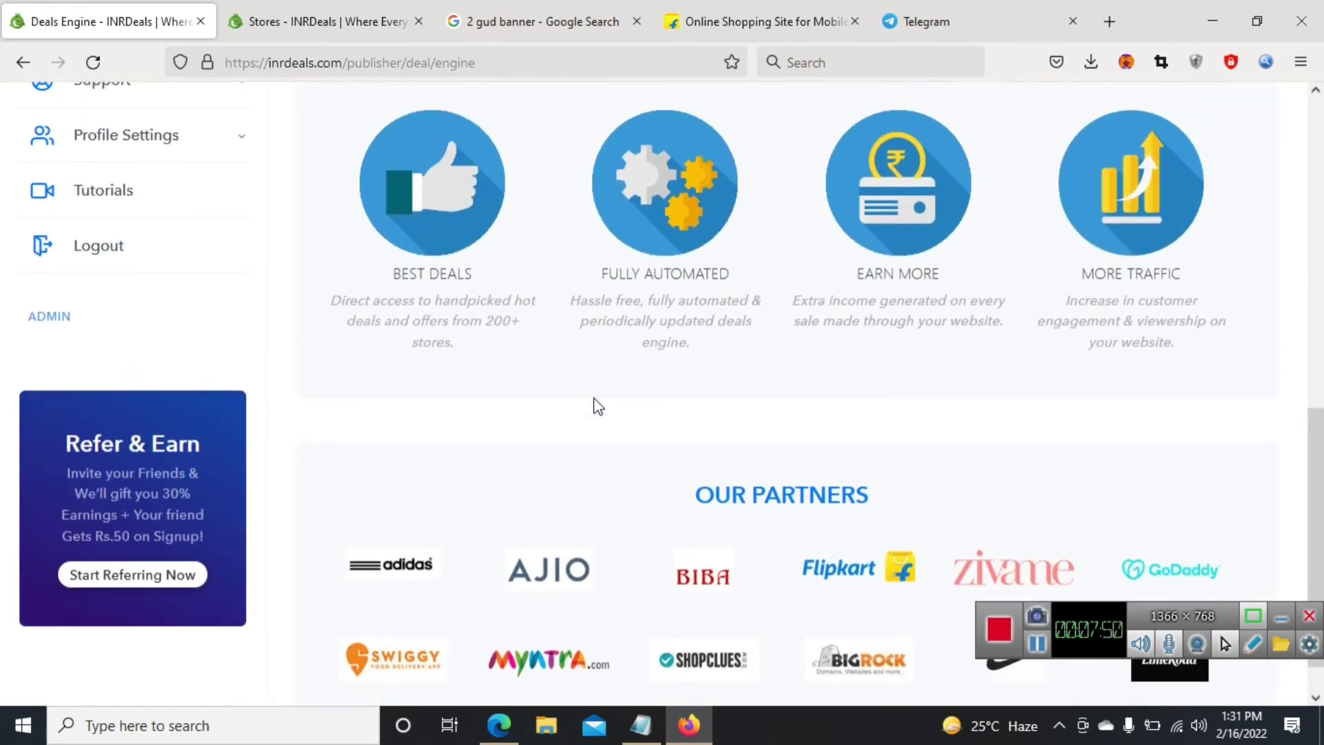
{"action": "scroll", "coordinate": [597, 405], "scroll_direction": "up", "scroll_amount": 3}
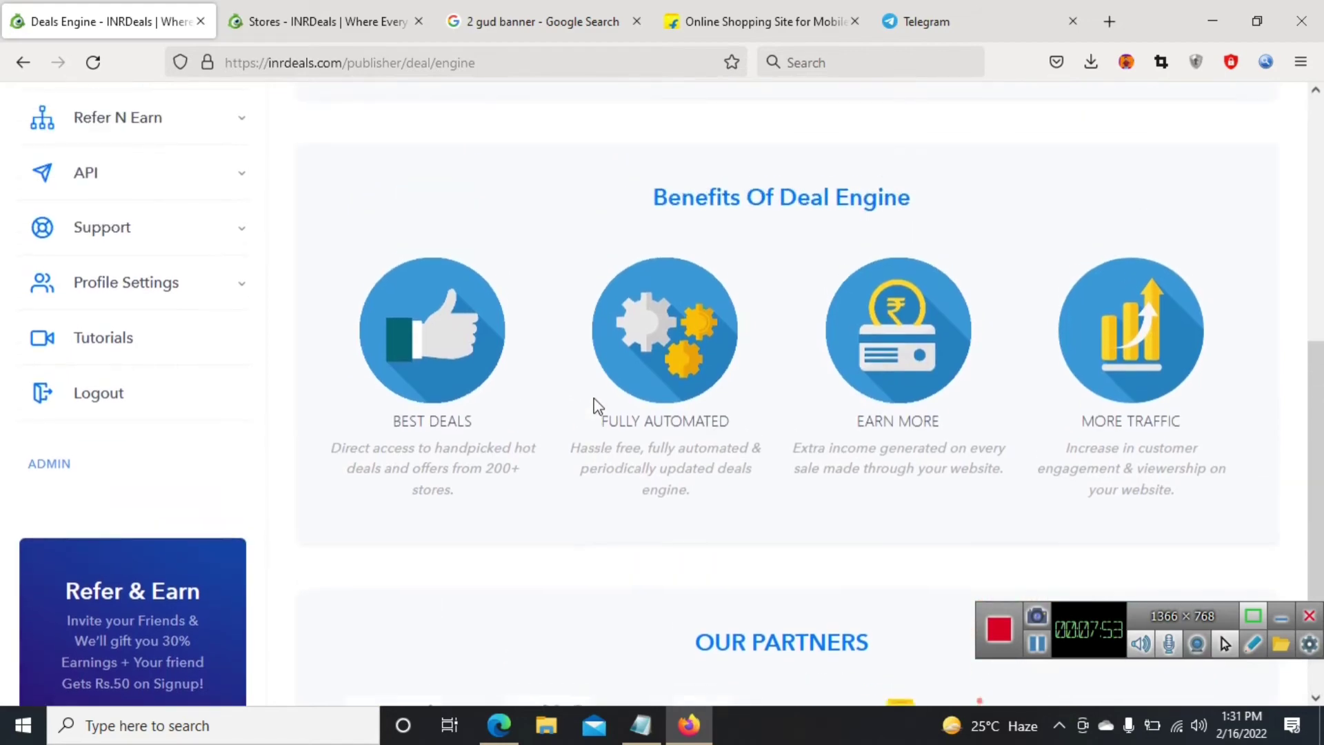
{"action": "scroll", "coordinate": [597, 405], "scroll_direction": "up", "scroll_amount": 10}
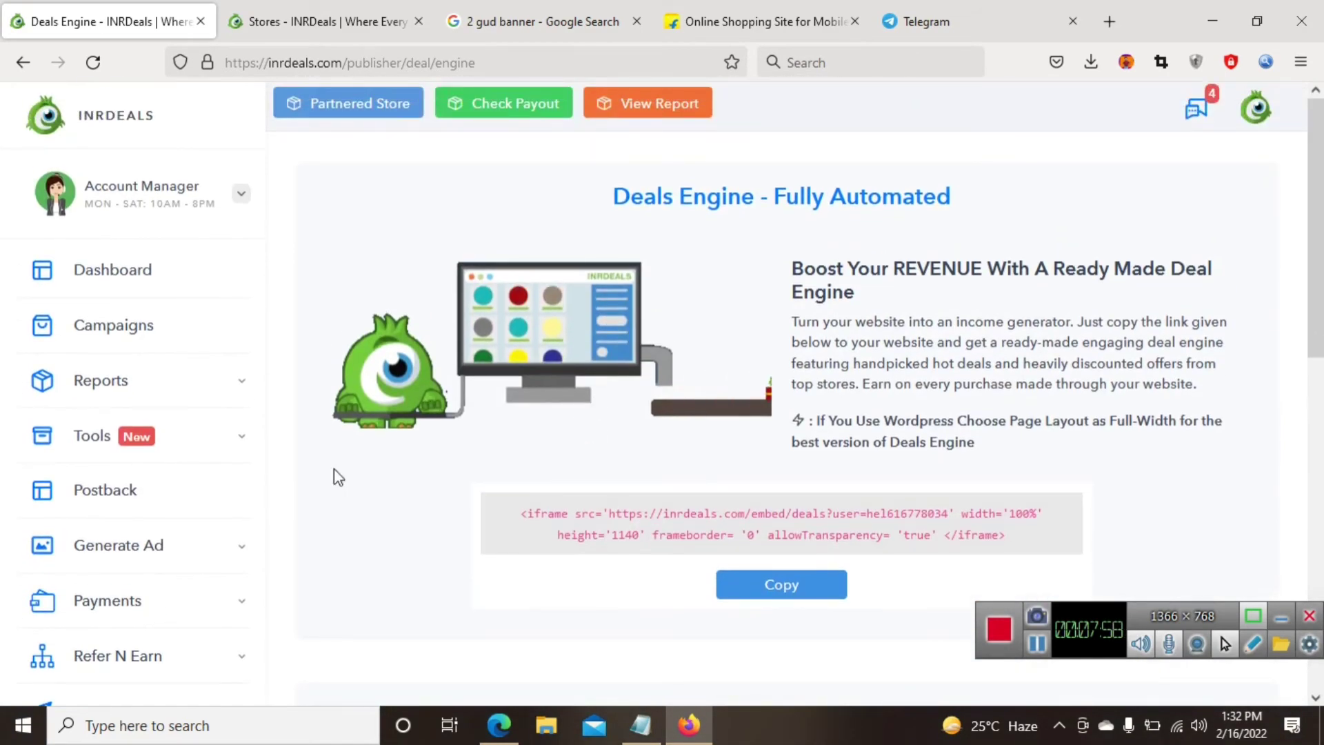
Open the Amazon Affiliate Integrator tool page and review its affiliate ID entry and the instructions for creating an Amazon Affiliate account.
{"action": "left_click", "coordinate": [189, 434]}
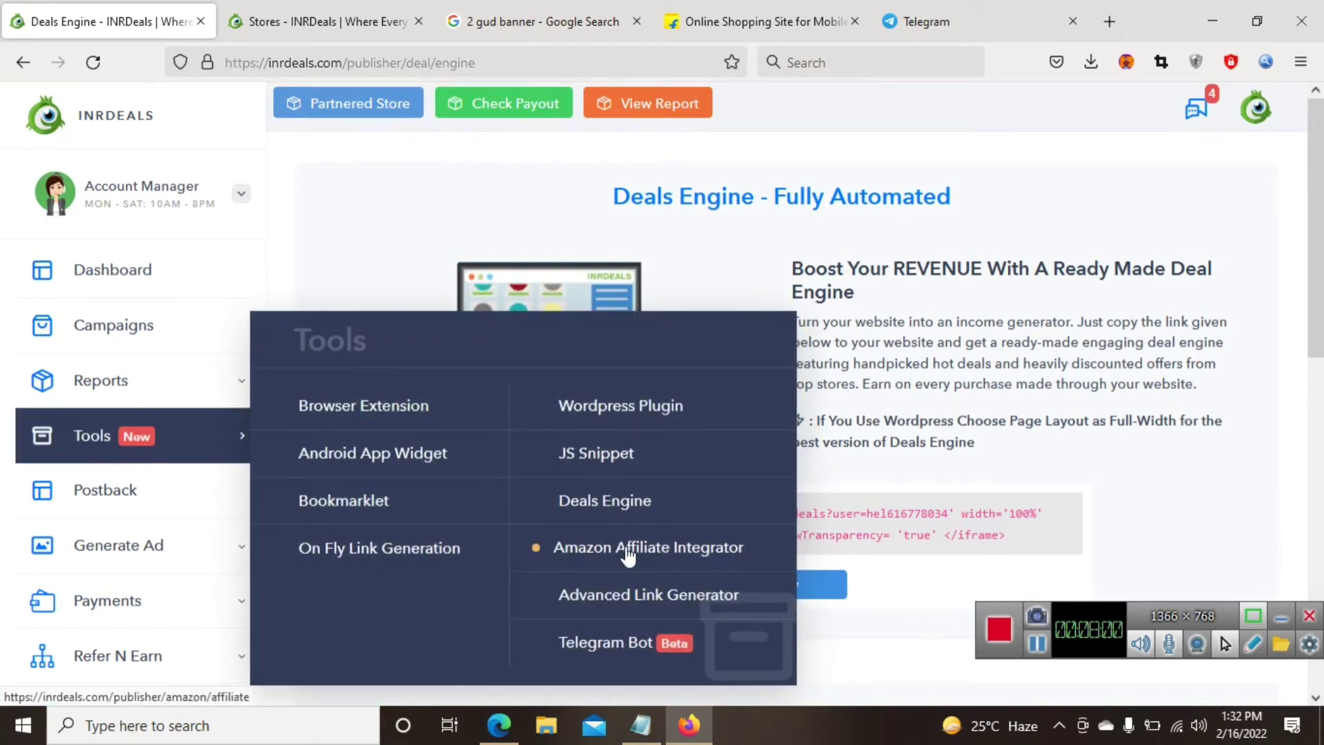
{"action": "left_click", "coordinate": [585, 548]}
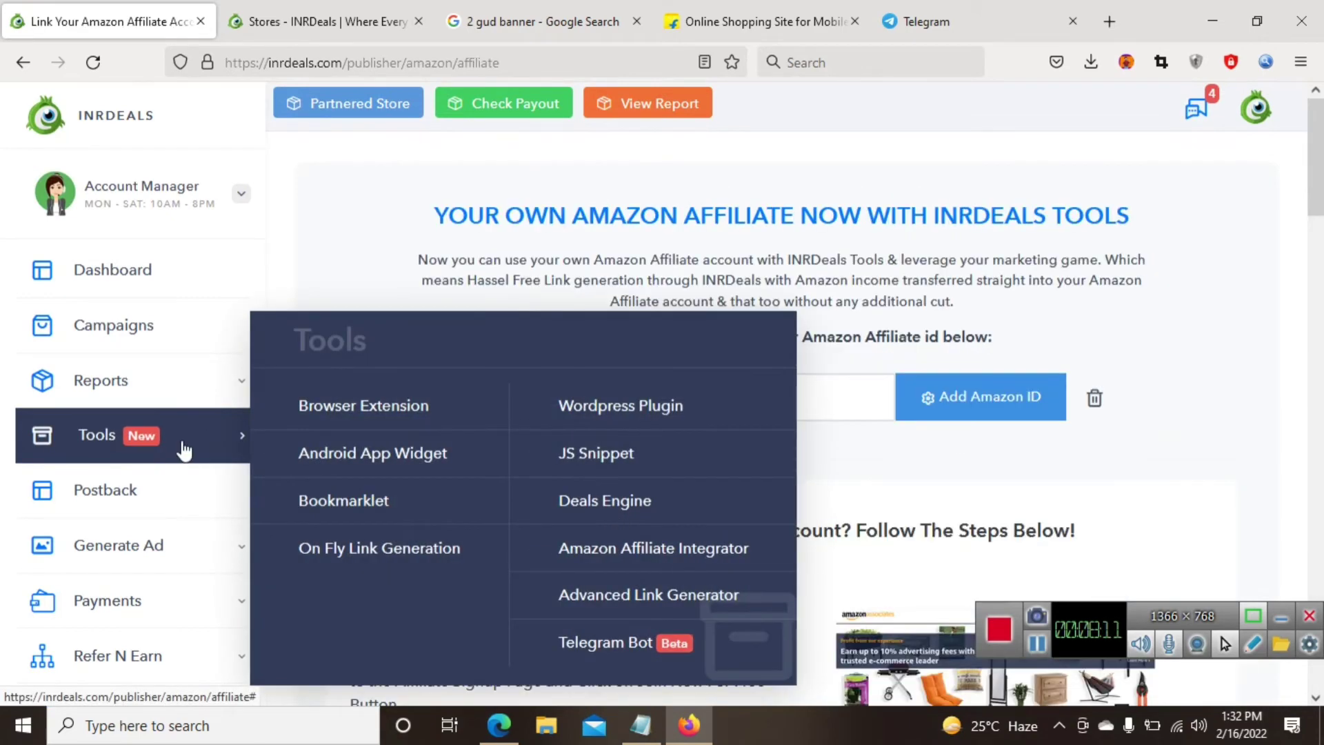
{"action": "left_click", "coordinate": [625, 567]}
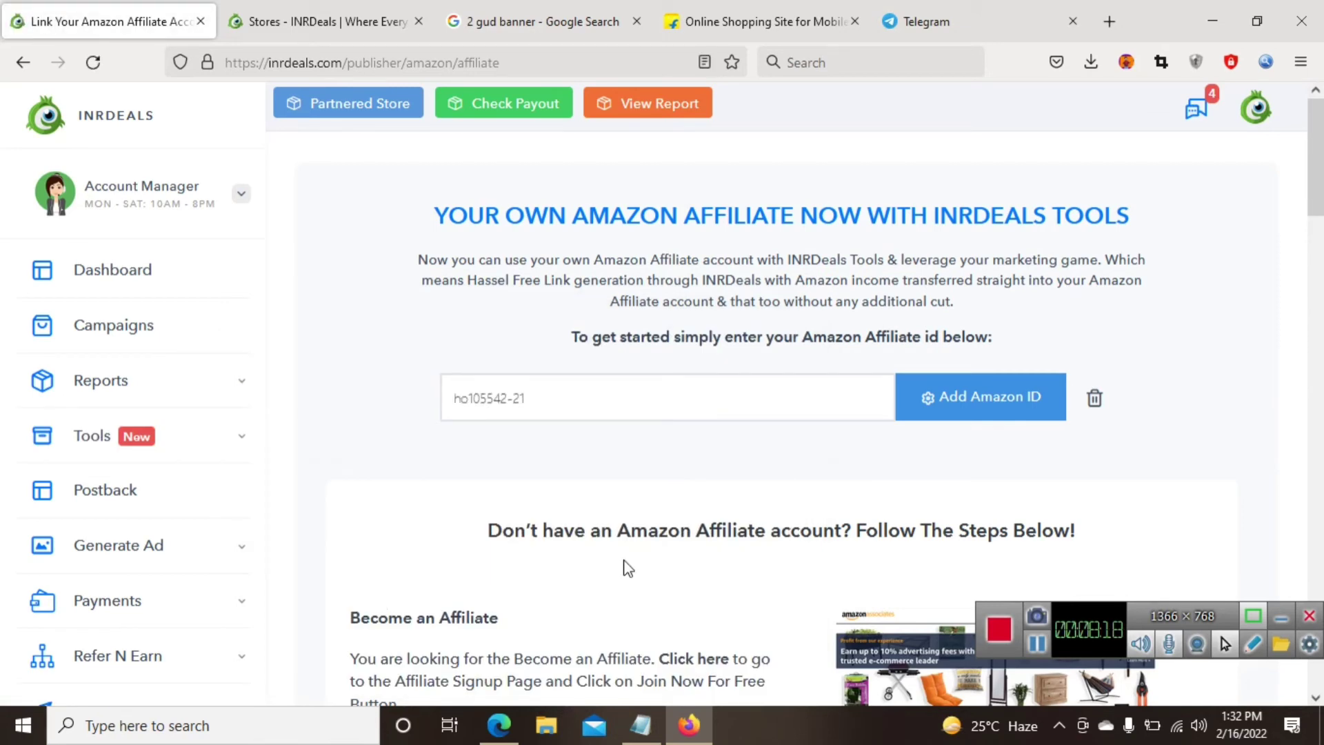
{"action": "scroll", "coordinate": [627, 567], "scroll_direction": "down", "scroll_amount": 5}
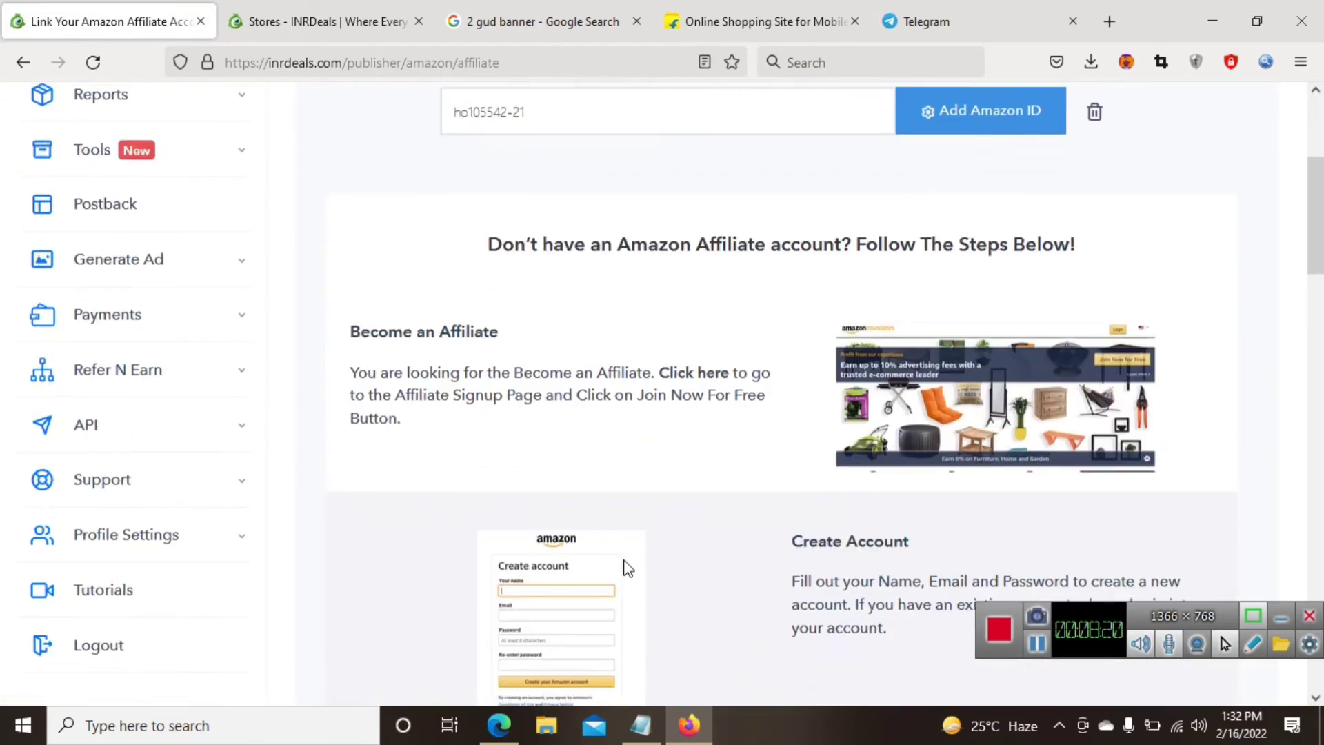
{"action": "scroll", "coordinate": [627, 568], "scroll_direction": "up", "scroll_amount": 2}
{"action": "scroll", "coordinate": [627, 568], "scroll_direction": "up", "scroll_amount": 4}
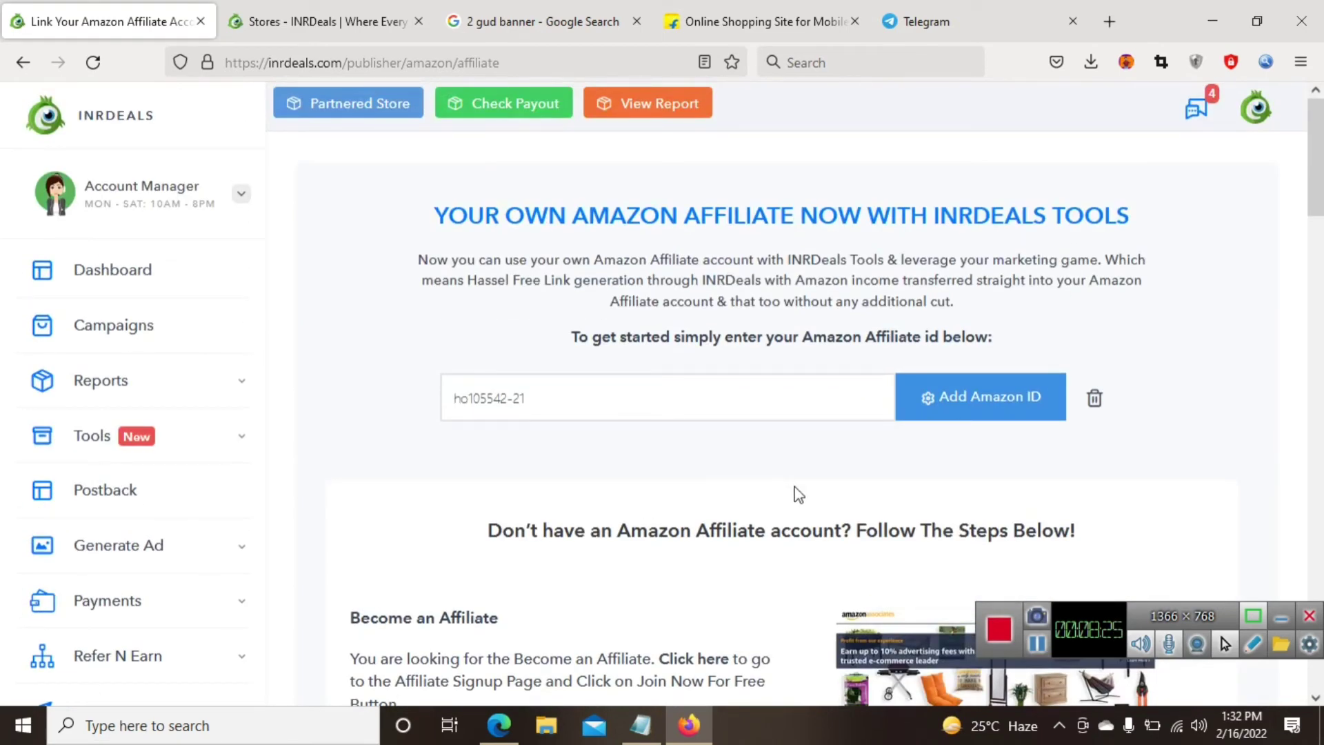
{"action": "scroll", "coordinate": [798, 495], "scroll_direction": "down", "scroll_amount": 7}
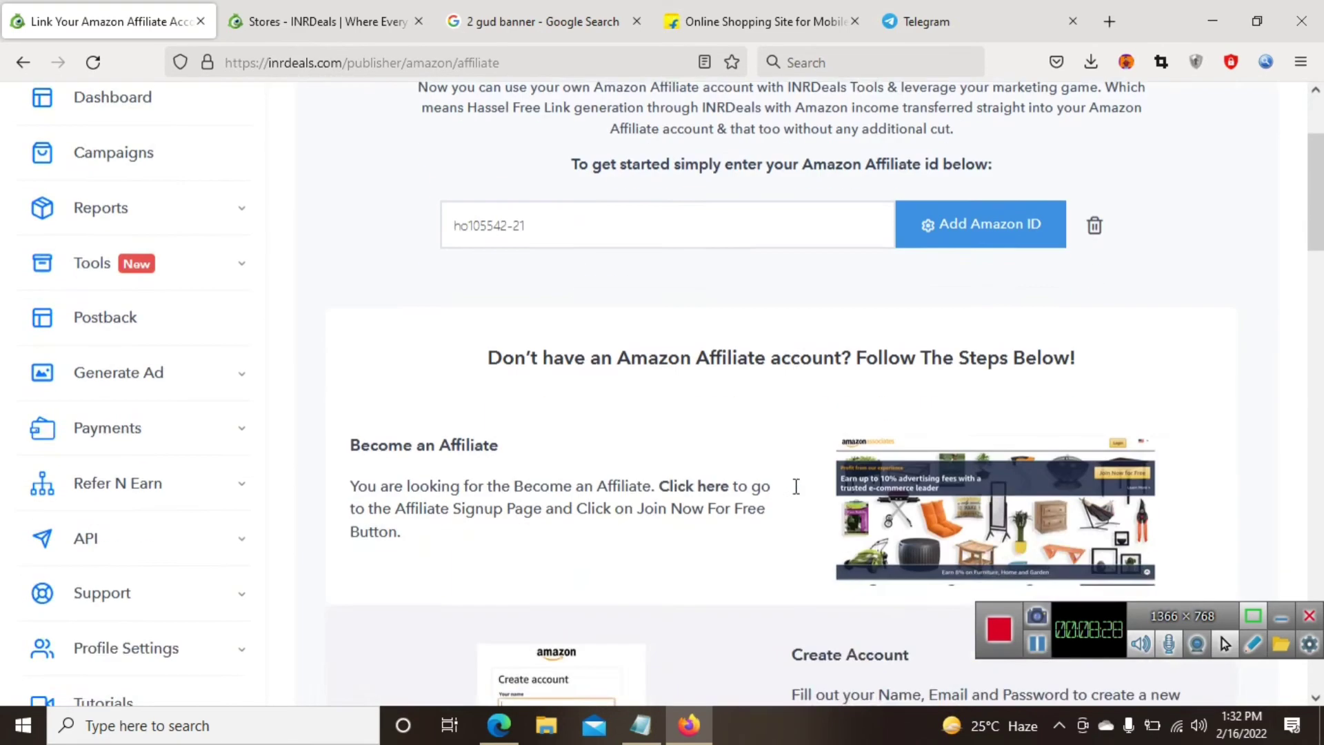
{"action": "scroll", "coordinate": [799, 494], "scroll_direction": "down", "scroll_amount": 5}
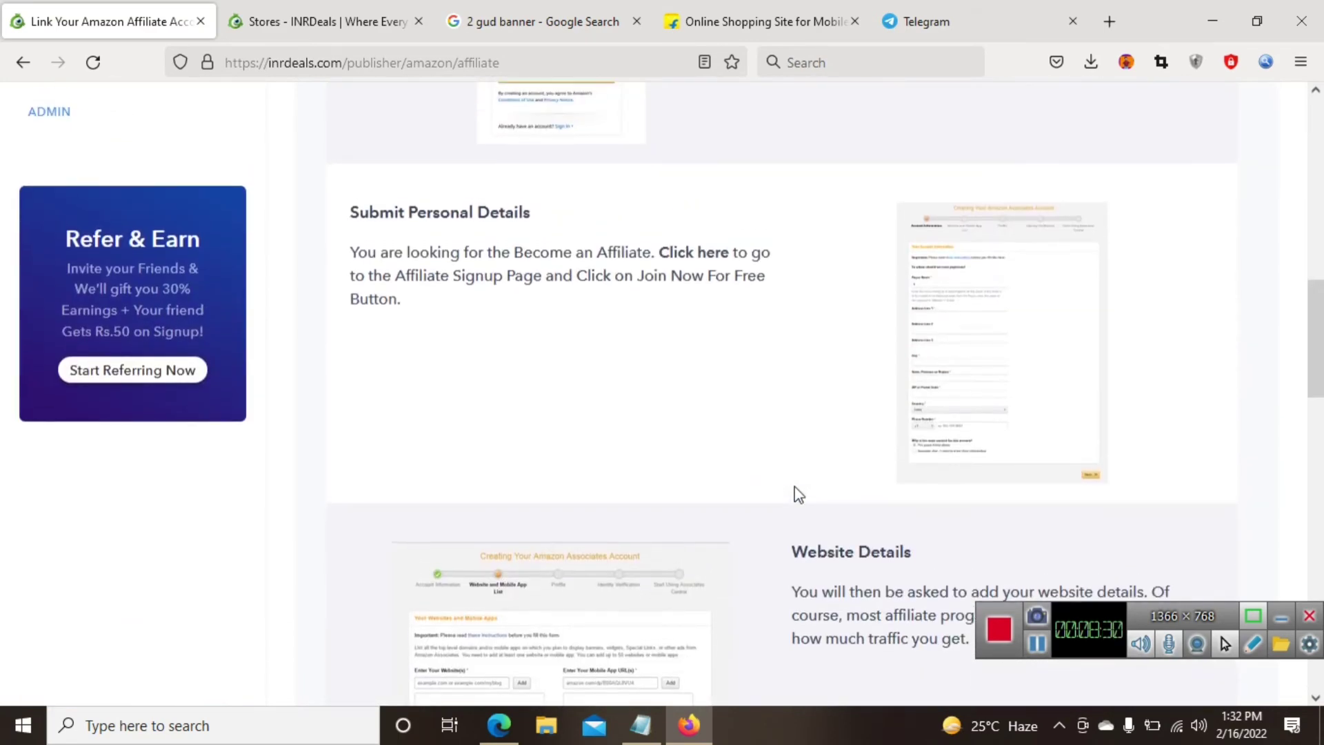
{"action": "scroll", "coordinate": [799, 494], "scroll_direction": "up", "scroll_amount": 13}
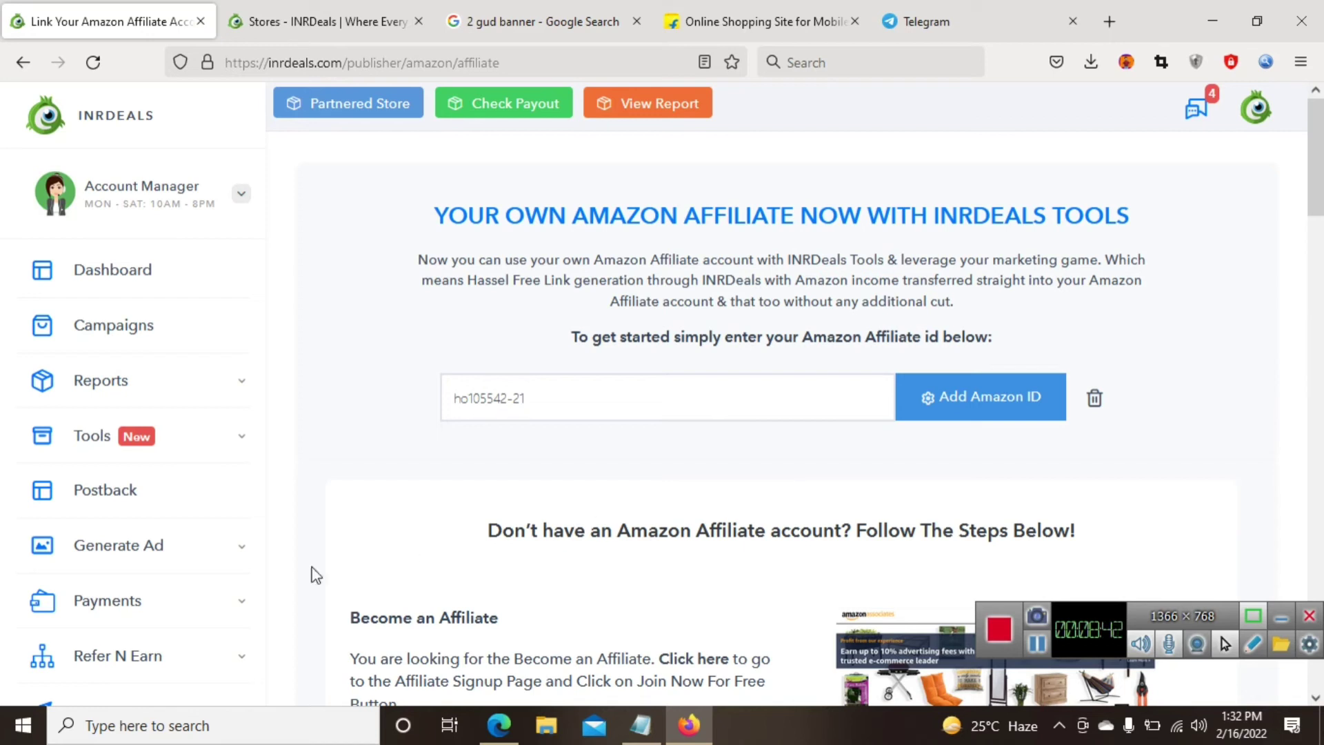
Open the Advanced Link Generator tool and enter "flipkart" as the text for affiliate link conversion.
{"action": "mouse_move", "coordinate": [207, 438]}
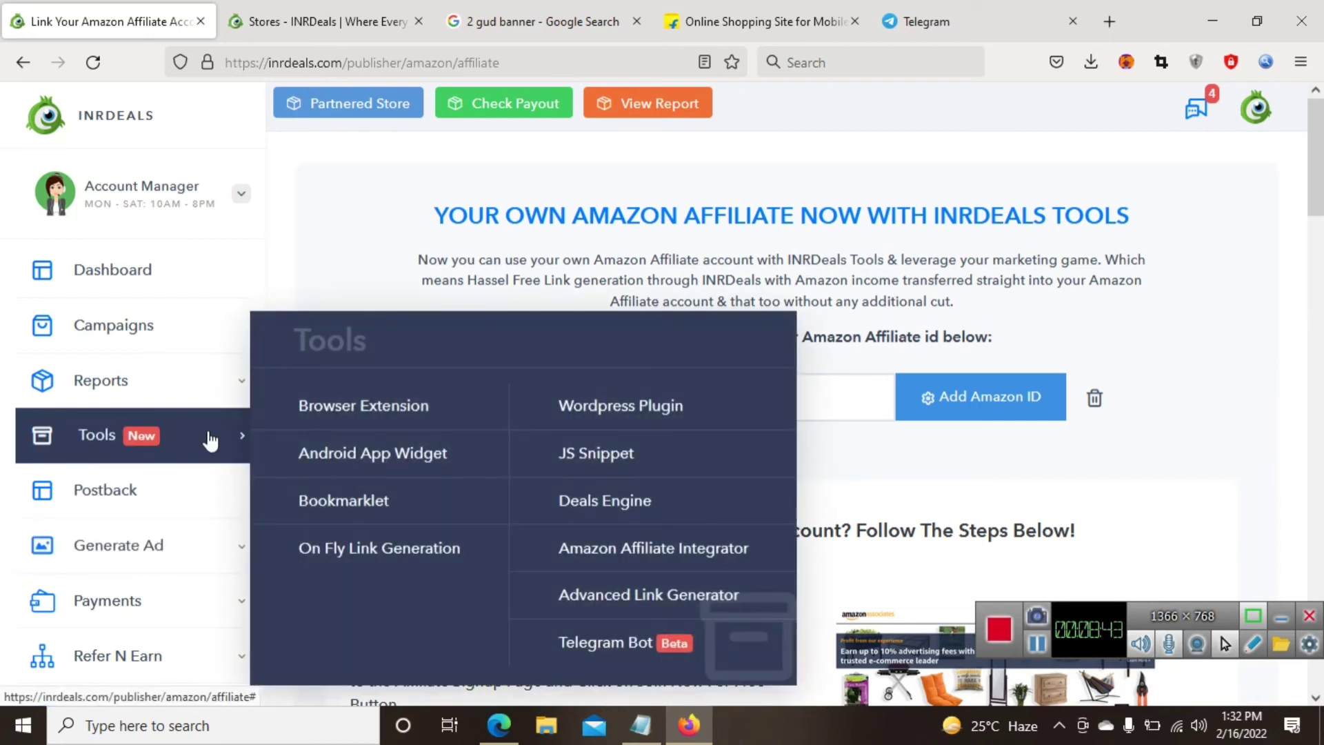
{"action": "left_click", "coordinate": [688, 610]}
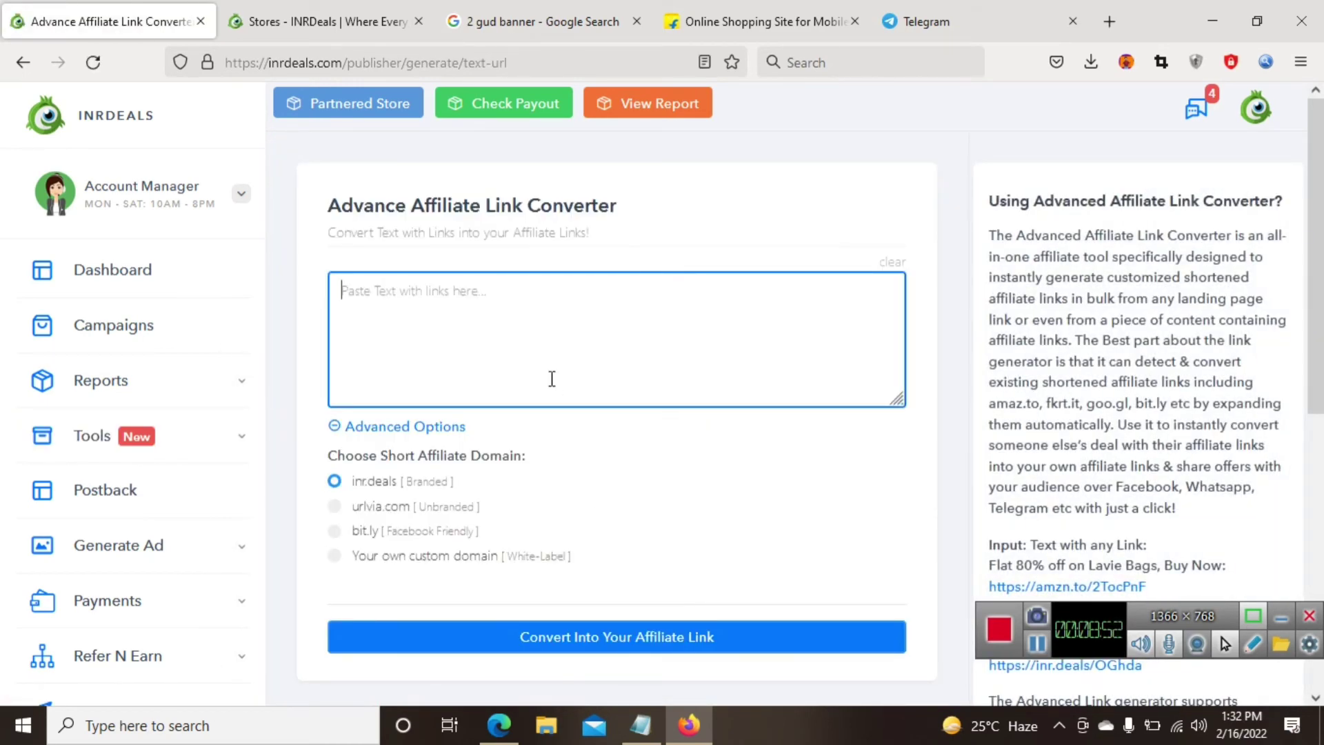
{"action": "type", "text": "f"}
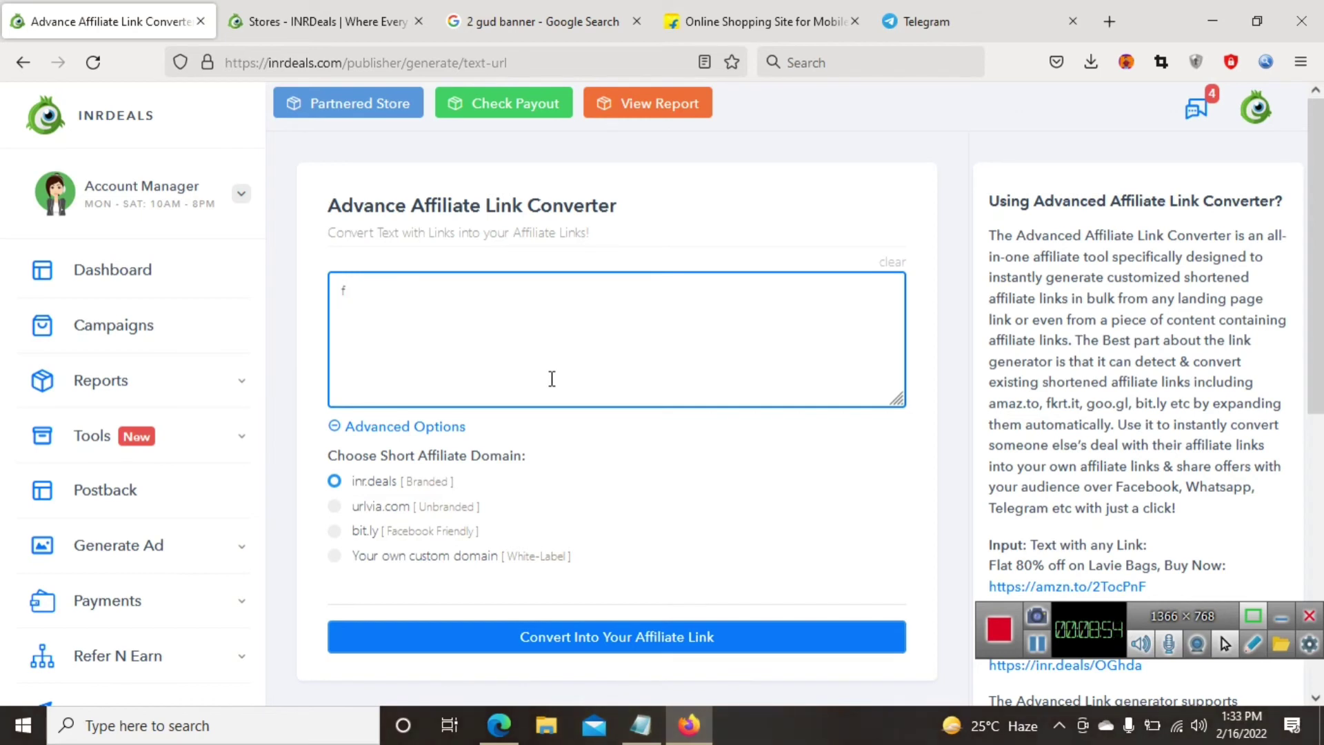
{"action": "type", "text": "lipkart"}
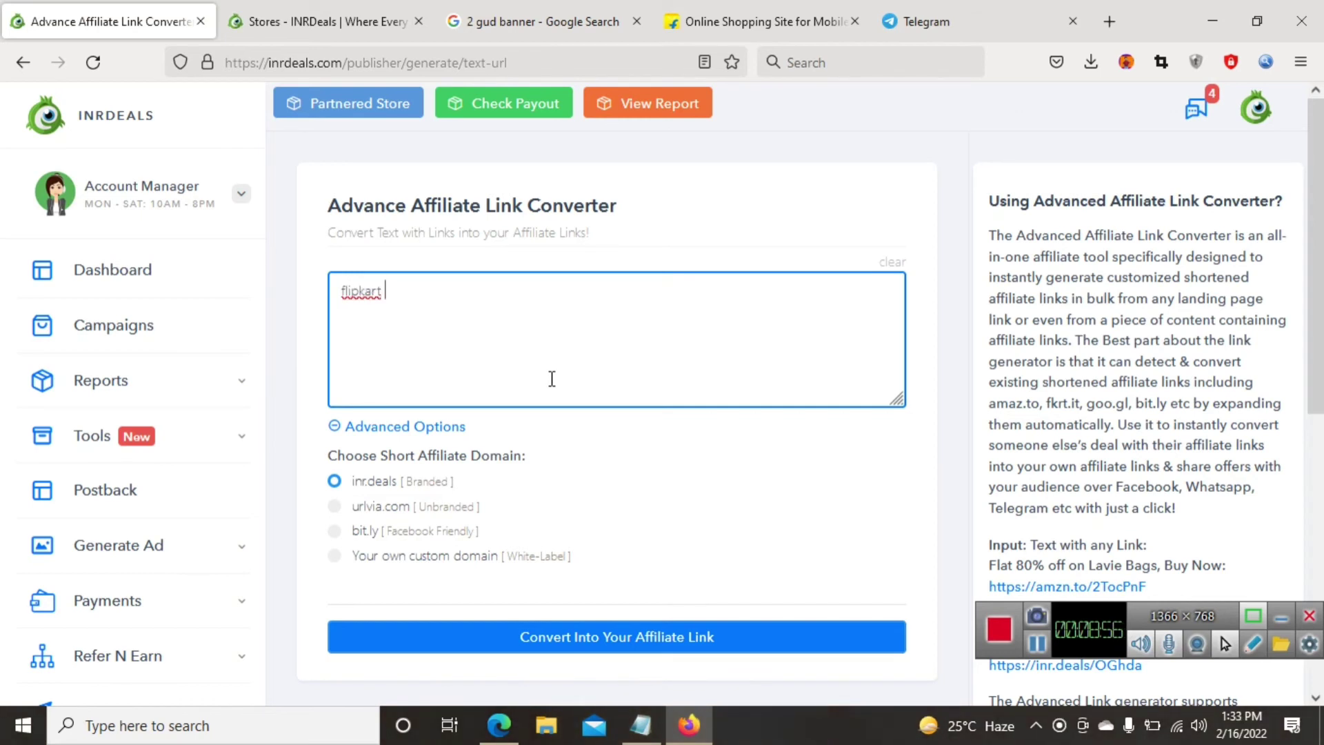